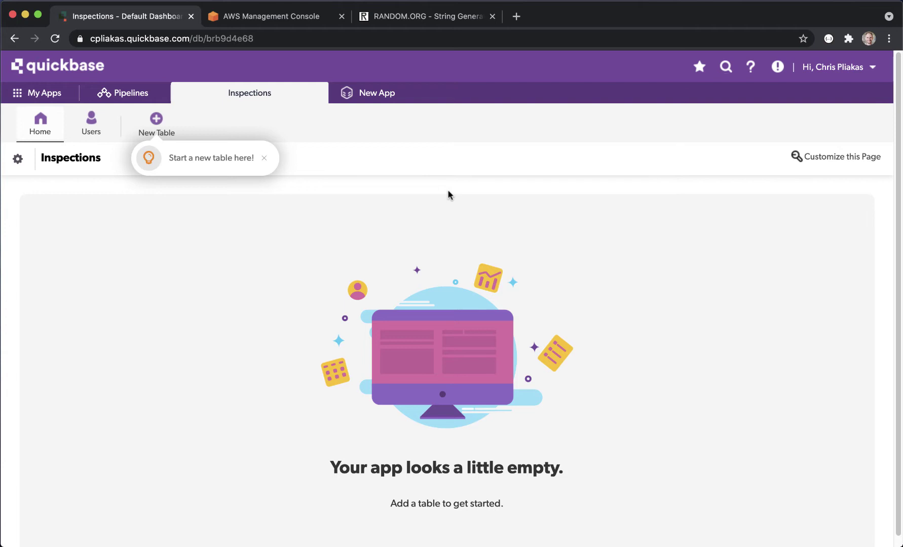
- Create a table from scratch named Inspections, with single record name Inspection and the suggested person-magnifier icon
left_click(155, 120)
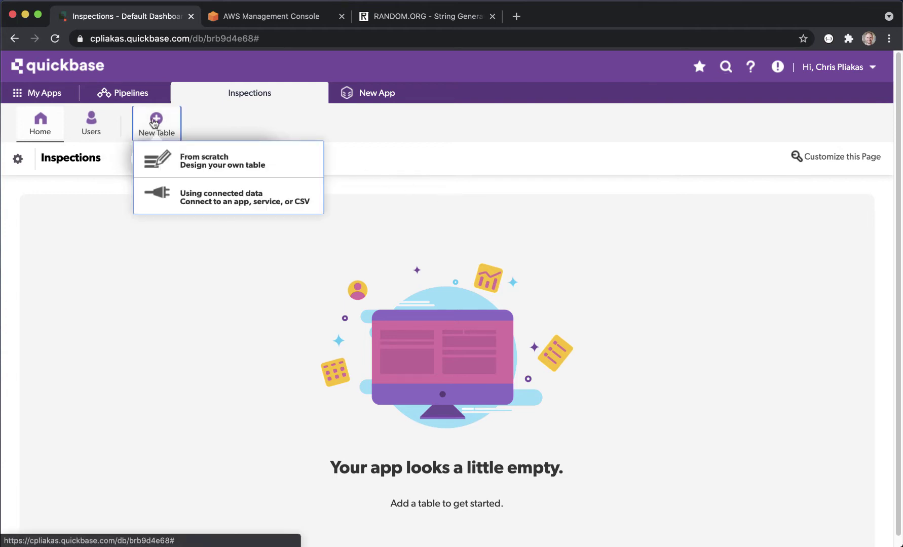
left_click(205, 160)
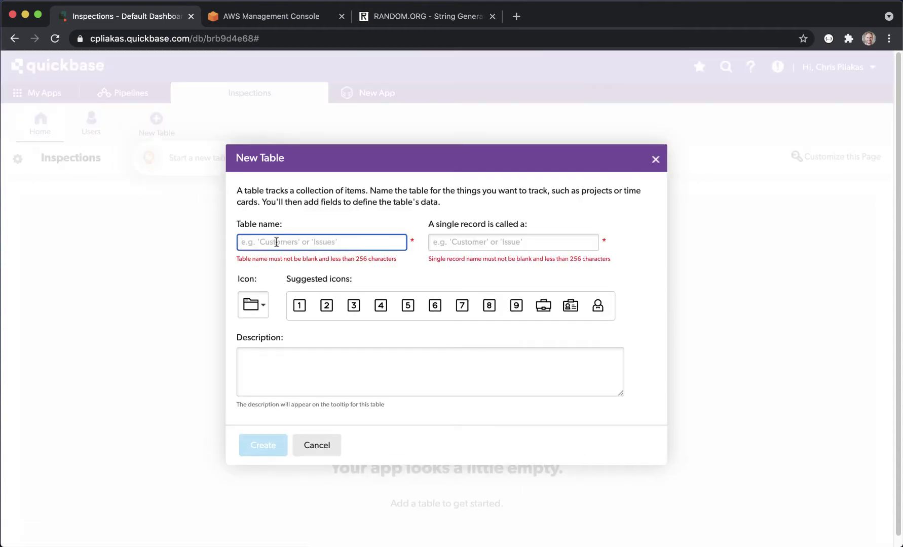
type("Inspections")
key("Tab")
type("Inspec")
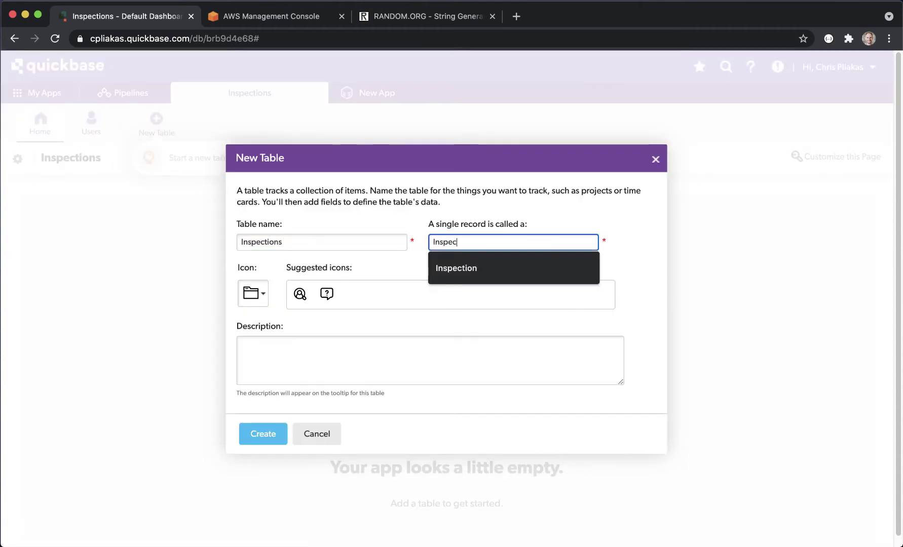
type("tion")
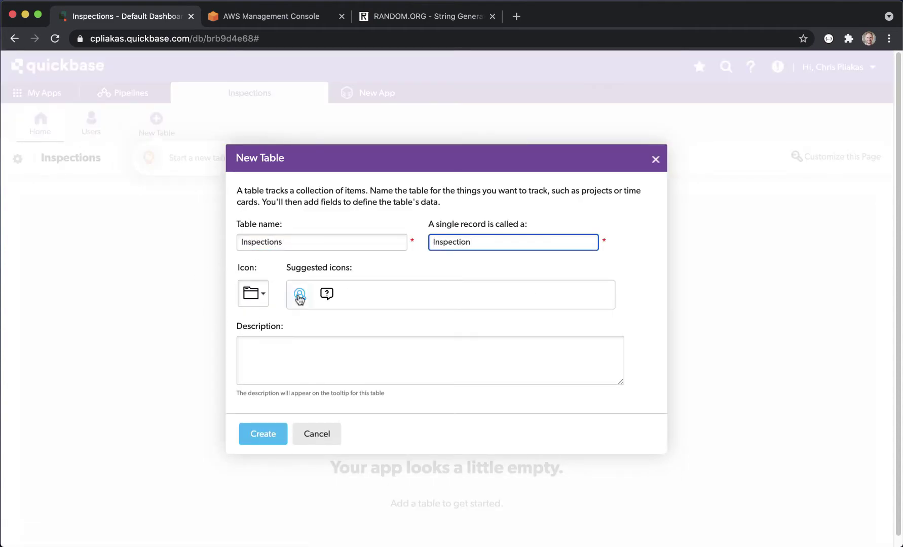
left_click(299, 297)
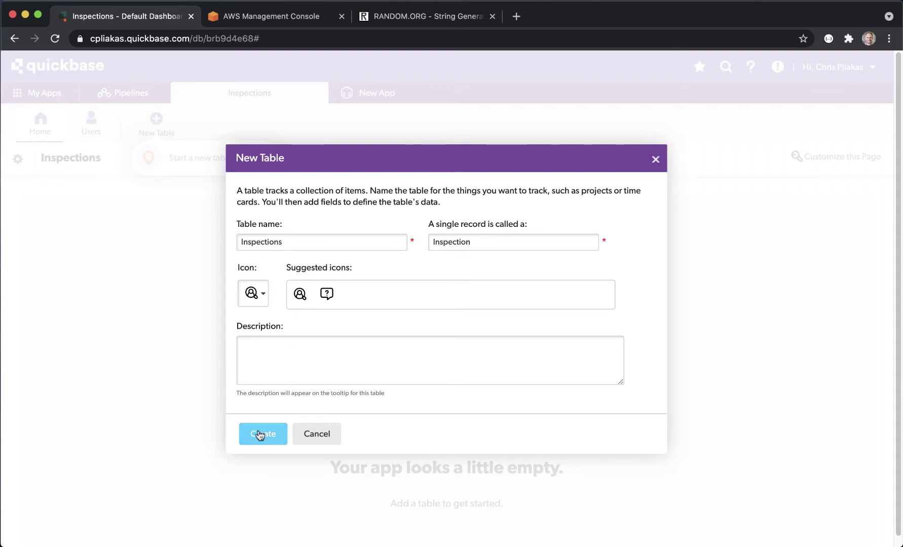
left_click(259, 435)
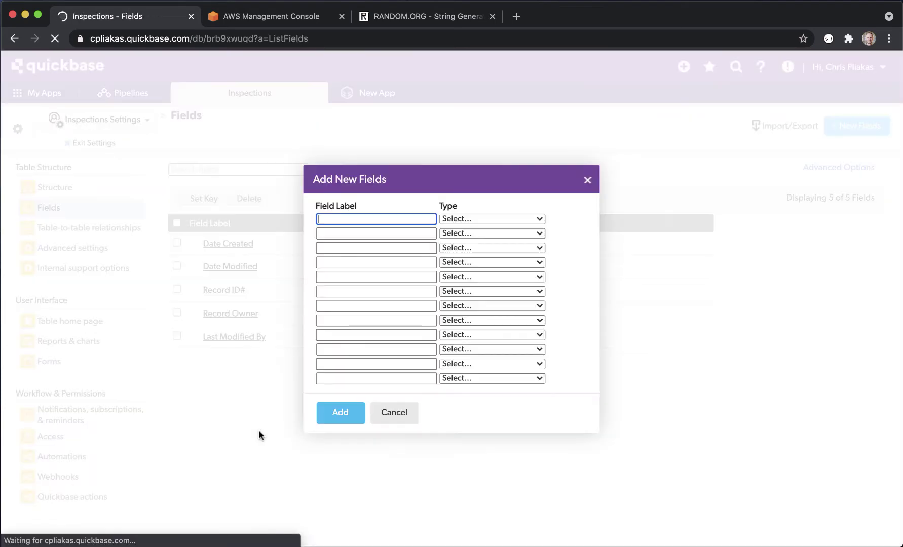
- Label the first two new fields of the table Comment and Sentiment
left_click(342, 222)
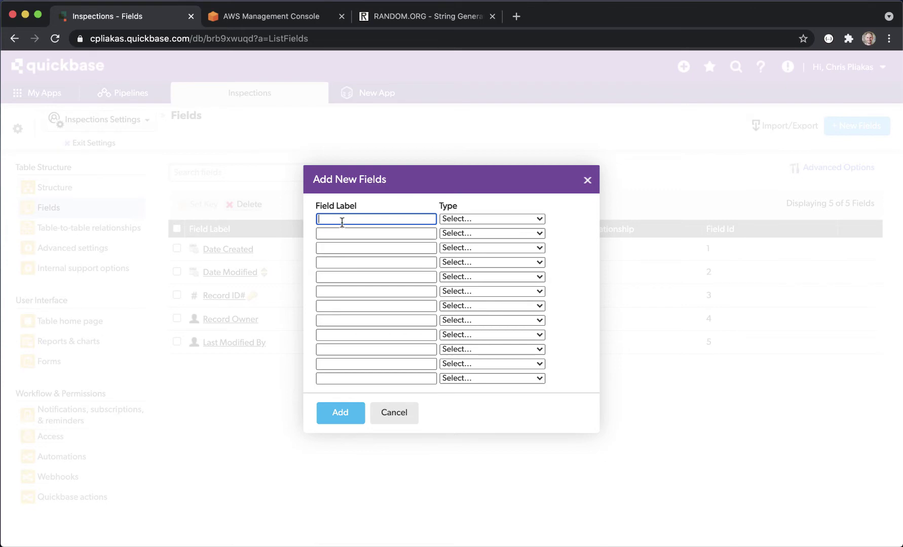
type("Comment")
key("Tab")
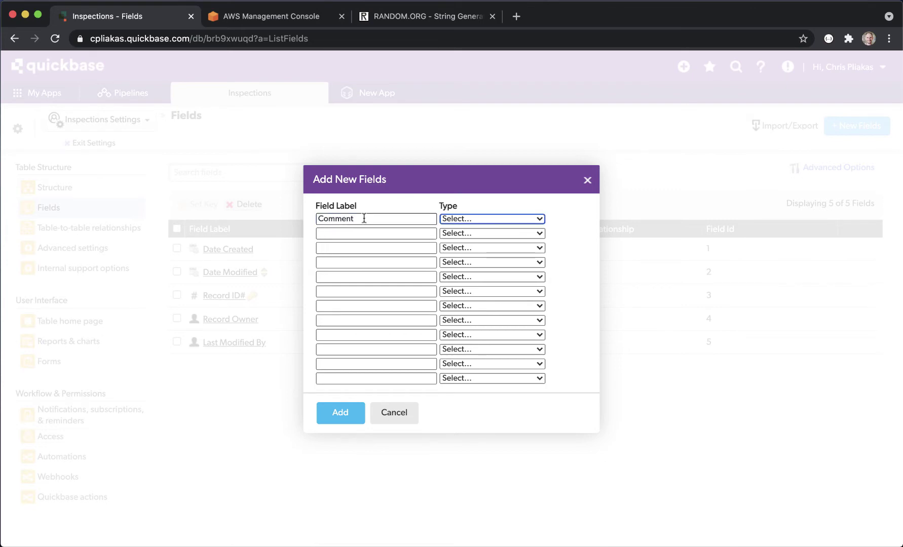
key("space")
key("Down")
key("Return")
key("Tab")
type("S")
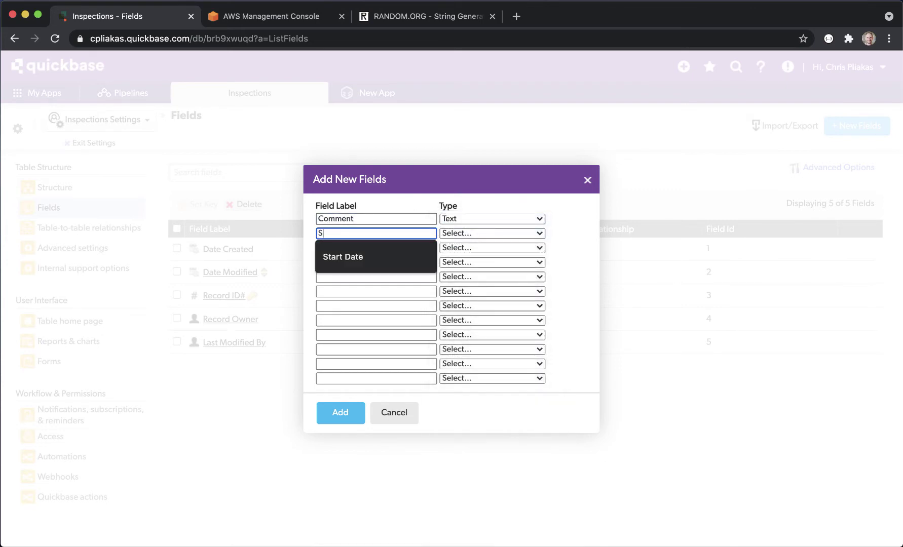
type("entiment")
- Set the Comment type to Text - Multi-line and the Sentiment type to Text, and add both fields
left_click(466, 233)
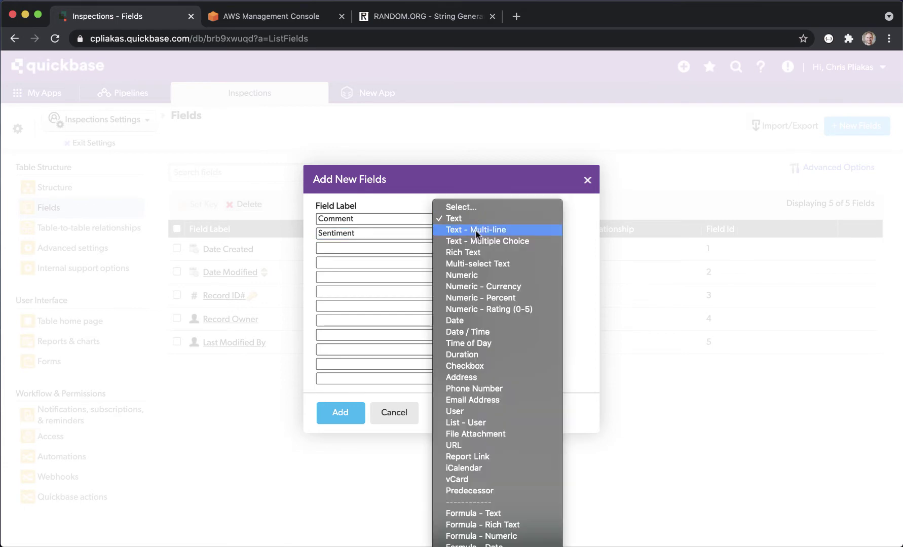
left_click(476, 231)
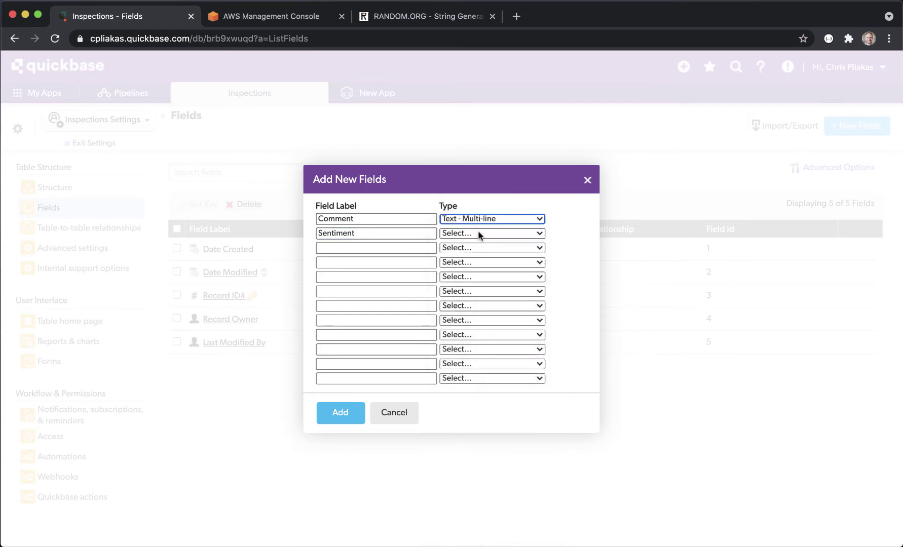
left_click(480, 235)
left_click(476, 247)
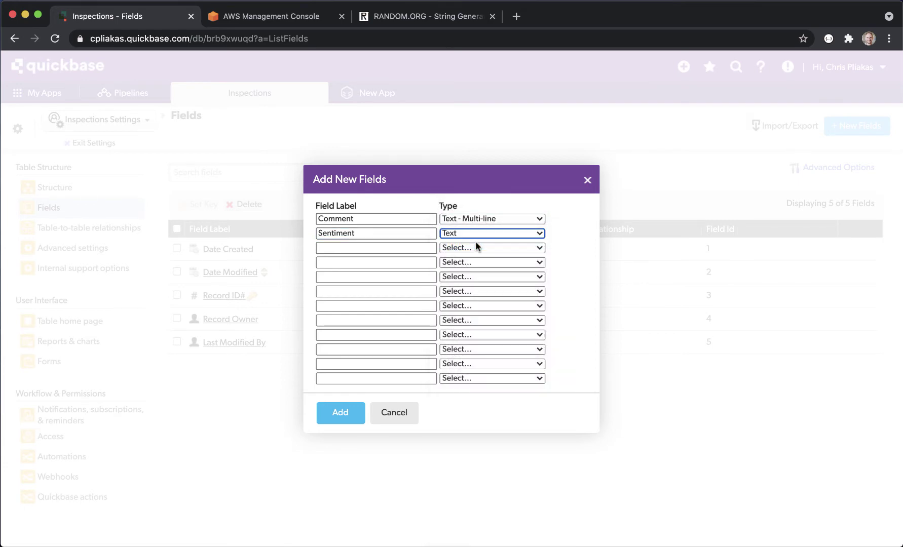
left_click(343, 415)
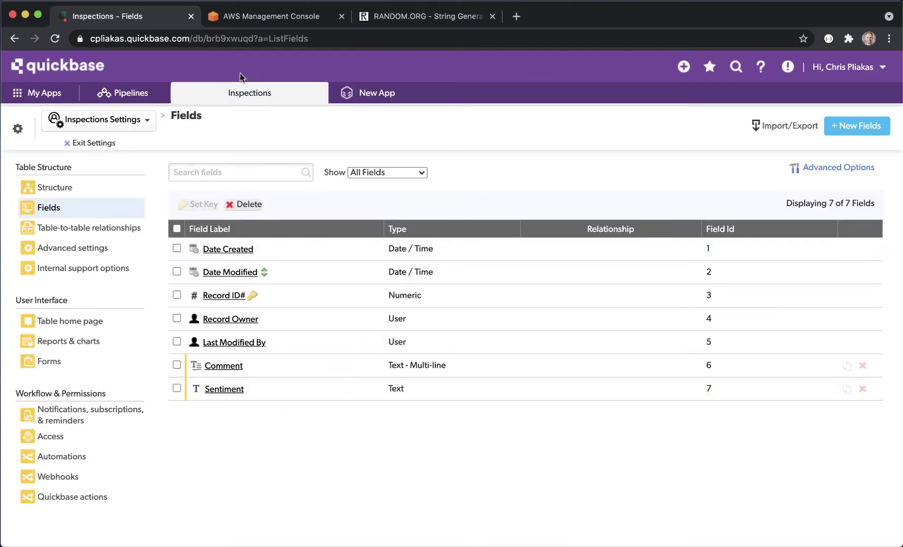
- Remove the Sentiment element from the Inspections table's add-record form, save the form, and return to the table's home page
left_click(248, 96)
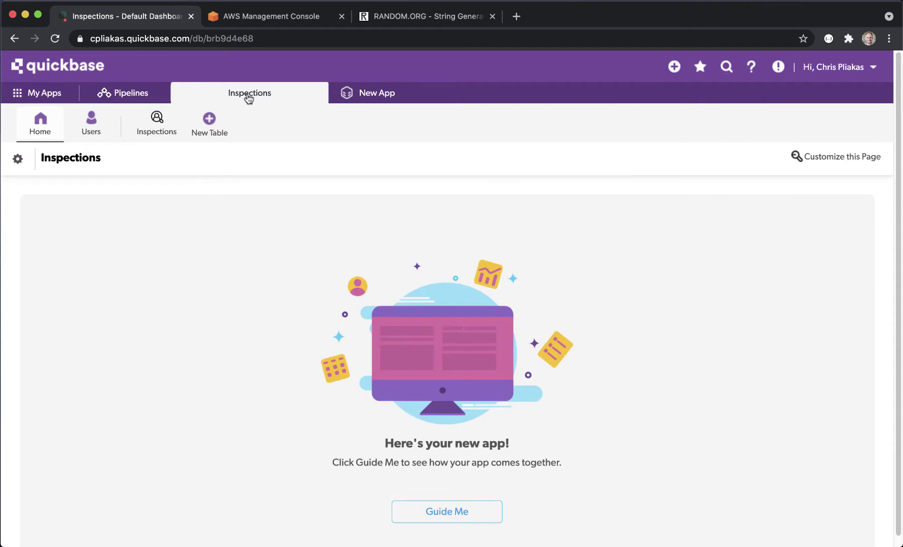
left_click(156, 124)
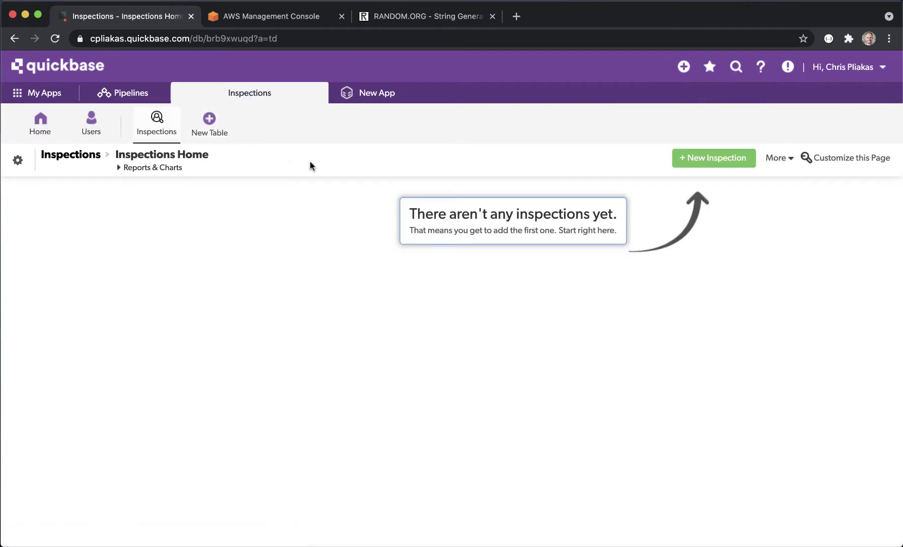
left_click(721, 162)
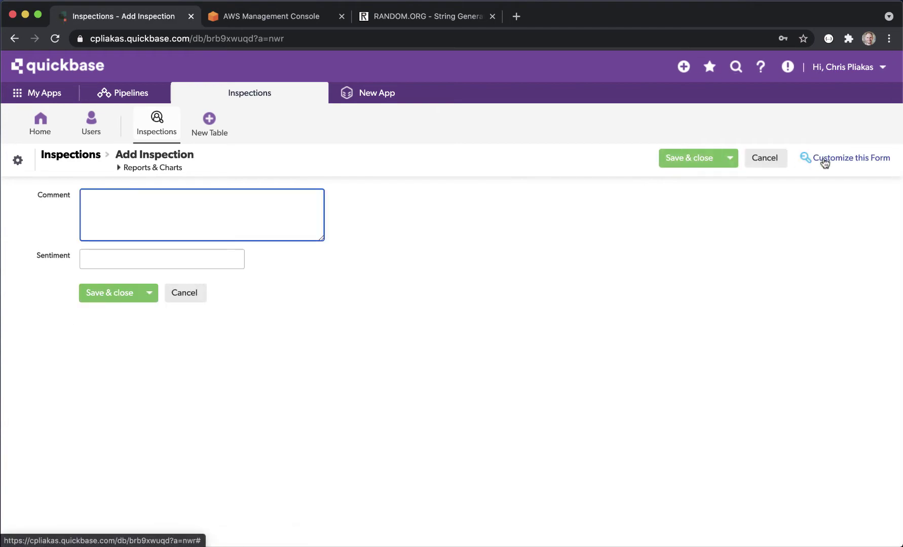
left_click(813, 164)
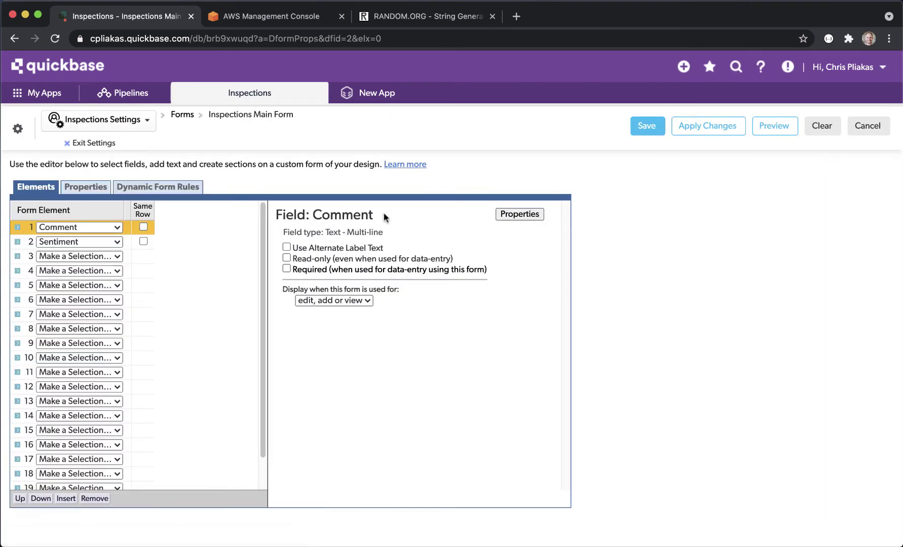
left_click(116, 242)
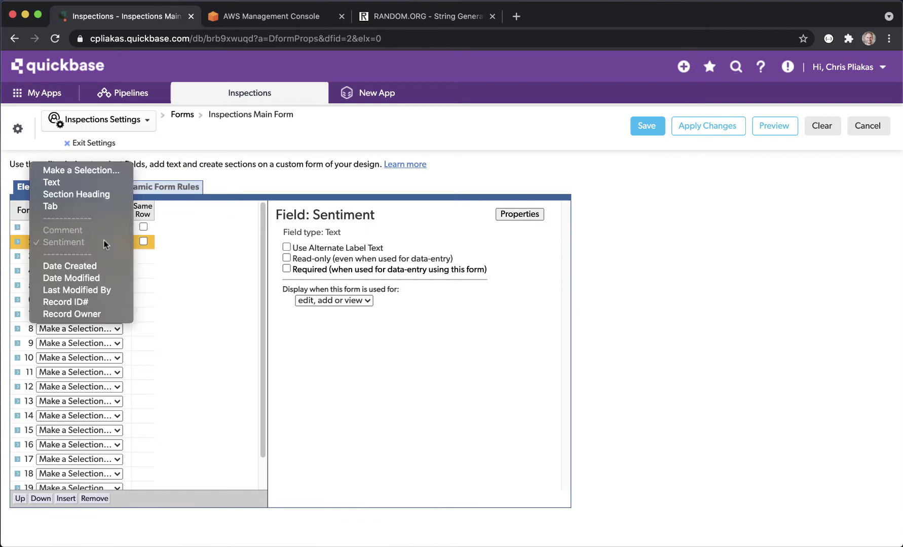
left_click(96, 174)
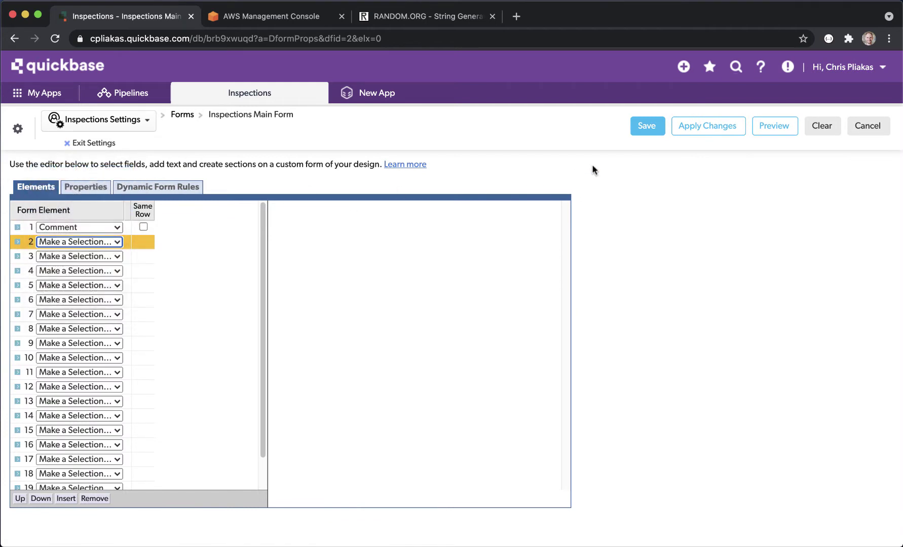
left_click(650, 132)
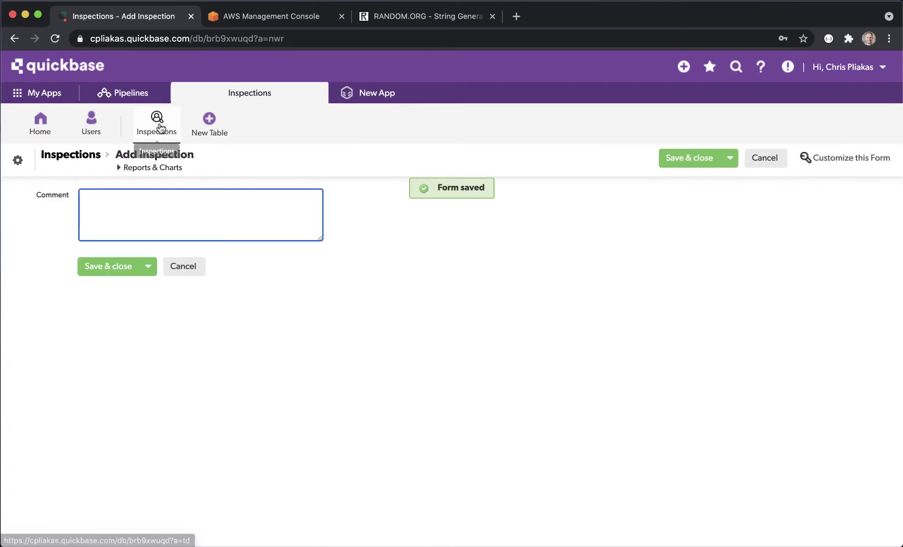
left_click(158, 127)
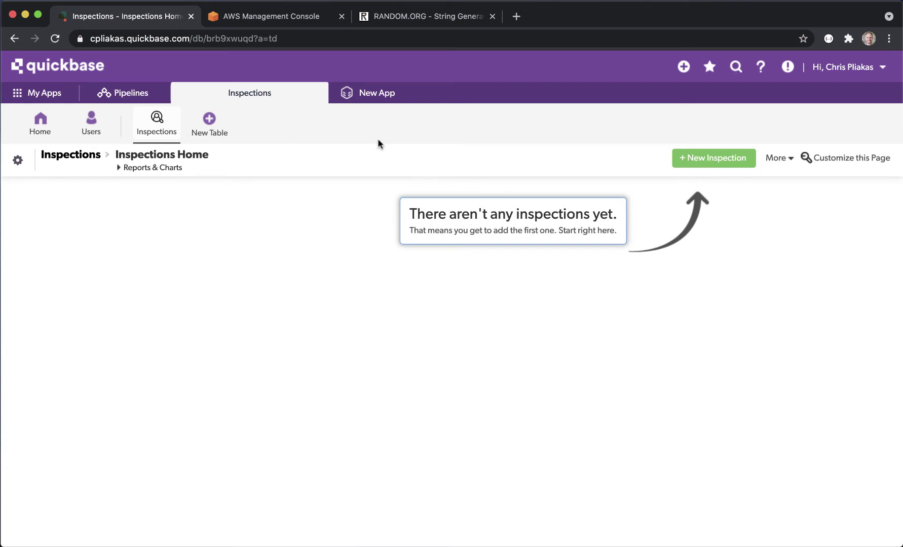
- Switch to the AWS Management Console and show the available applications in the Serverless Application Repository
left_click(267, 16)
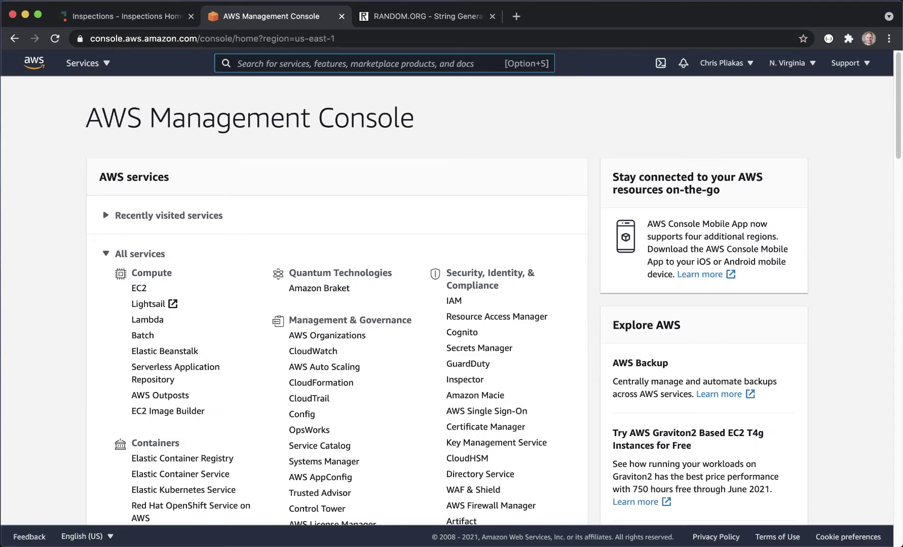
type("Serverless")
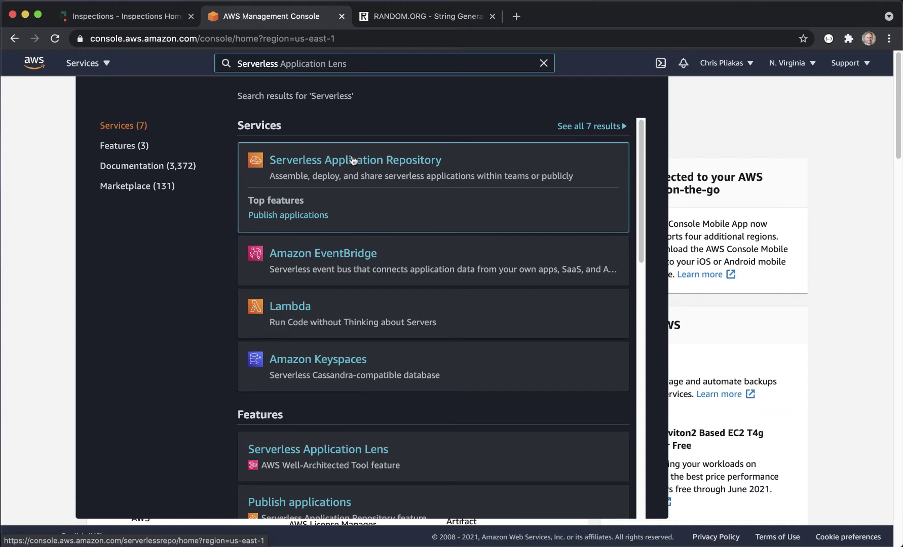
left_click(354, 160)
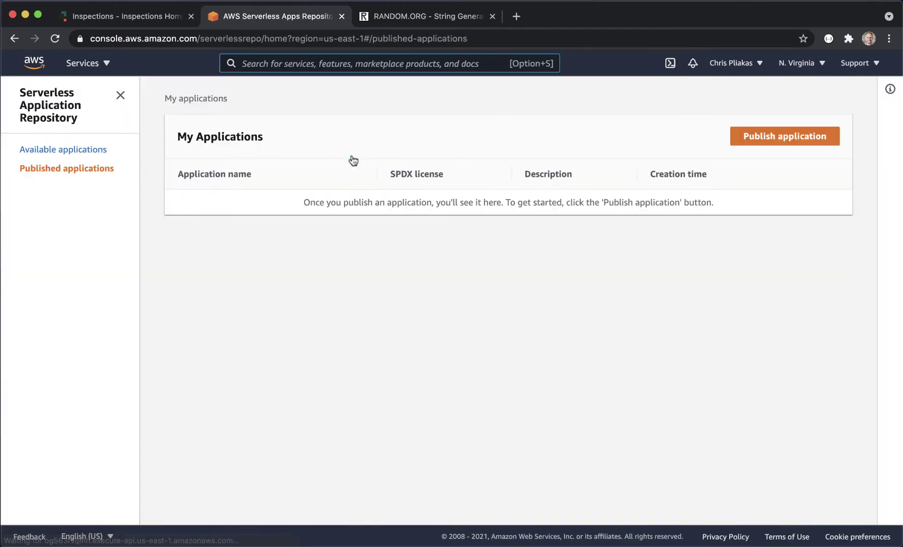
left_click(45, 151)
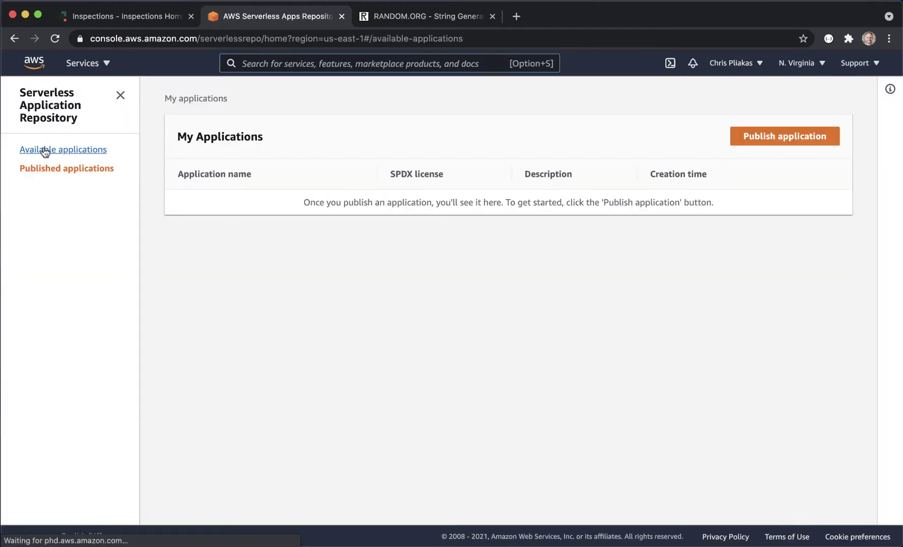
- Search the public applications for "quickbase sentiment" and open quickbase-sentiment-analysis
left_click(203, 184)
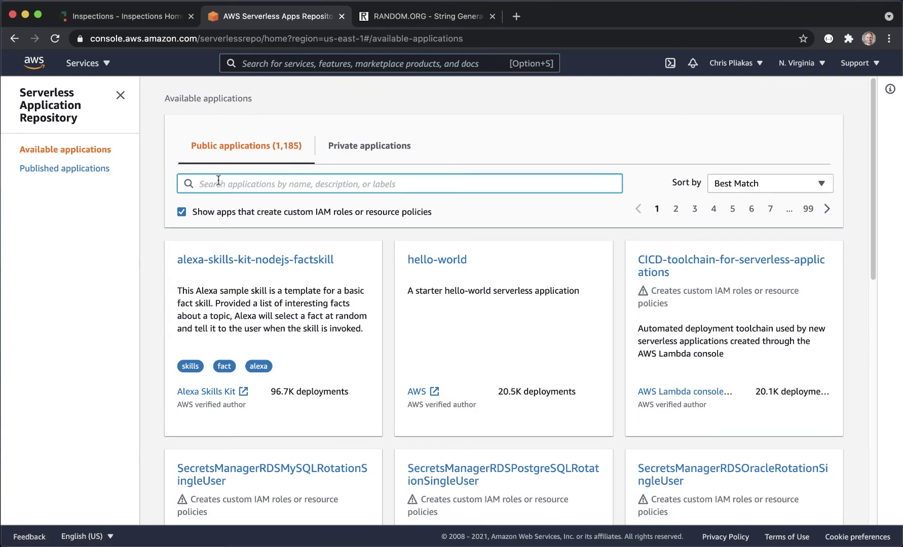
type("quickbase ")
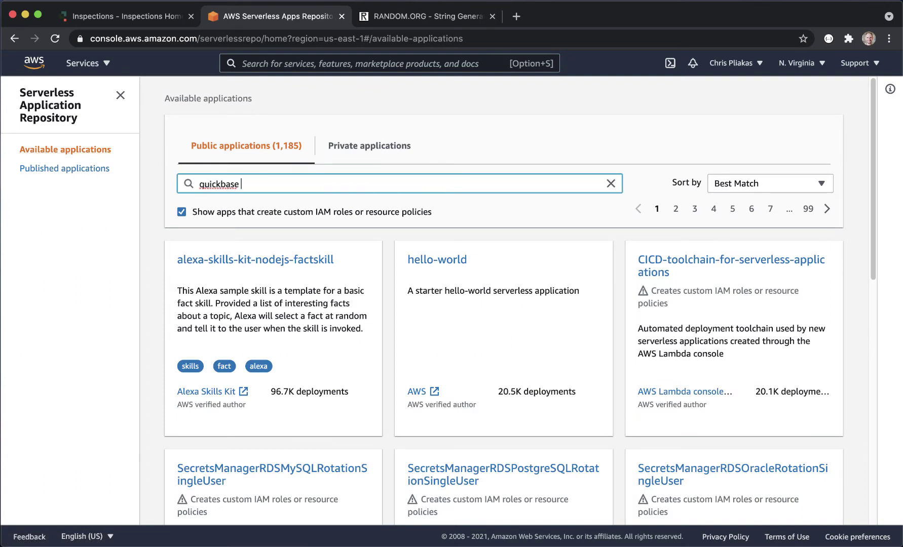
type("sentiment")
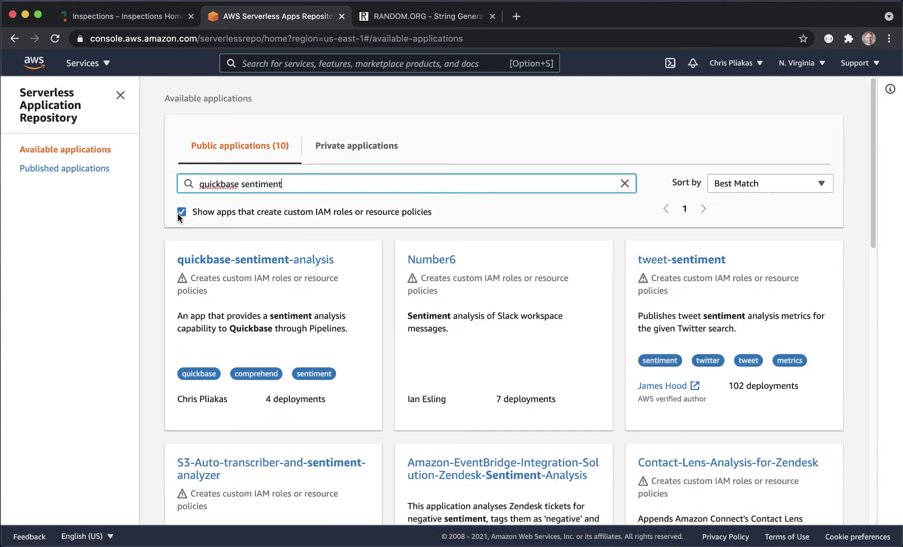
left_click(219, 261)
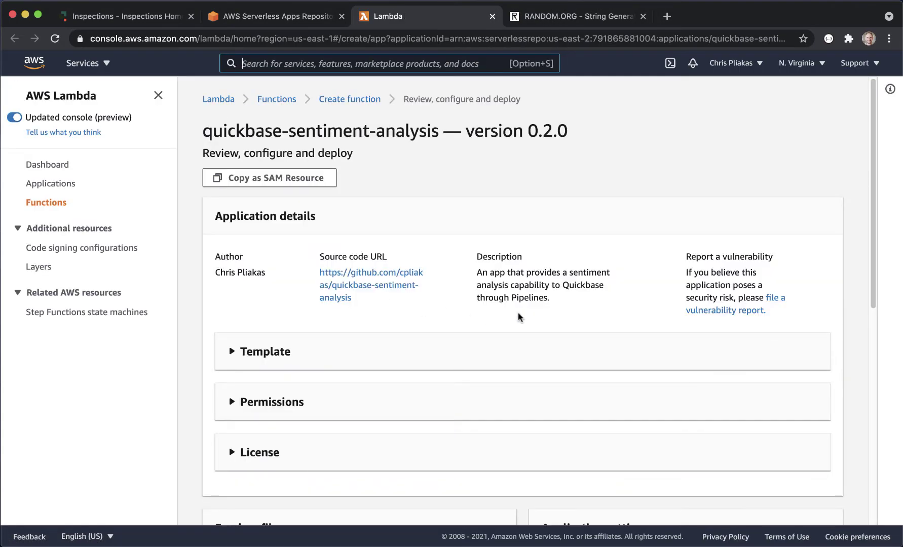
- Copy the application name into the Domain setting and extend it with a hyphen, giving quickbase-sentiment-analysis-
scroll(518, 317, "down", 5)
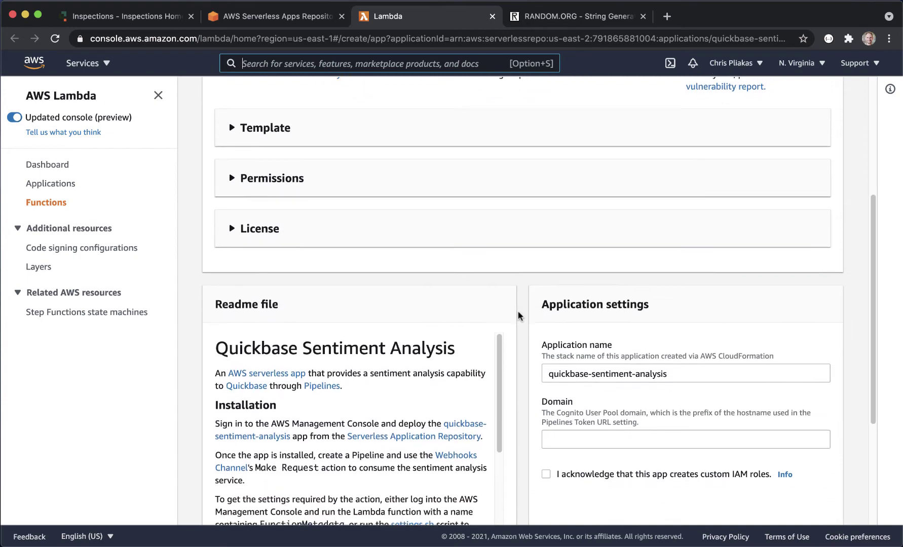
scroll(518, 317, "down", 4)
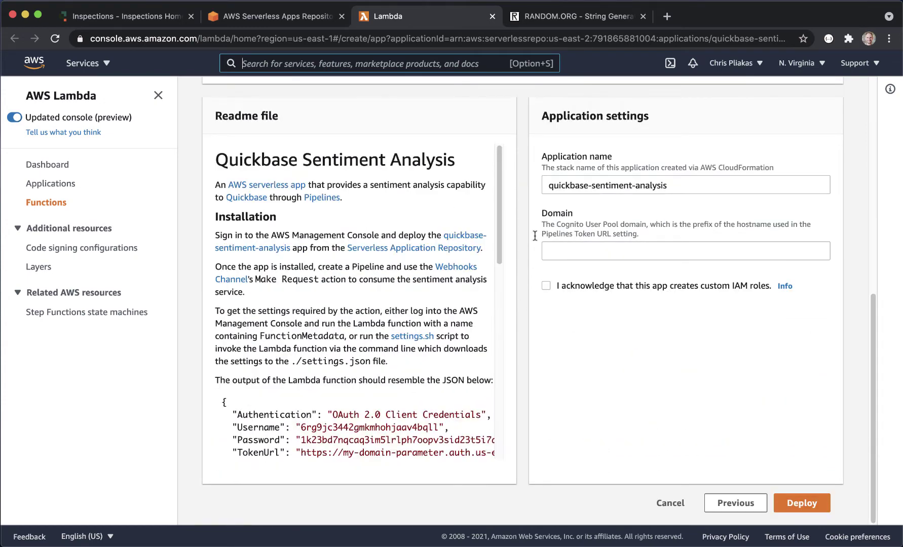
triple_click(549, 185)
key("super+c")
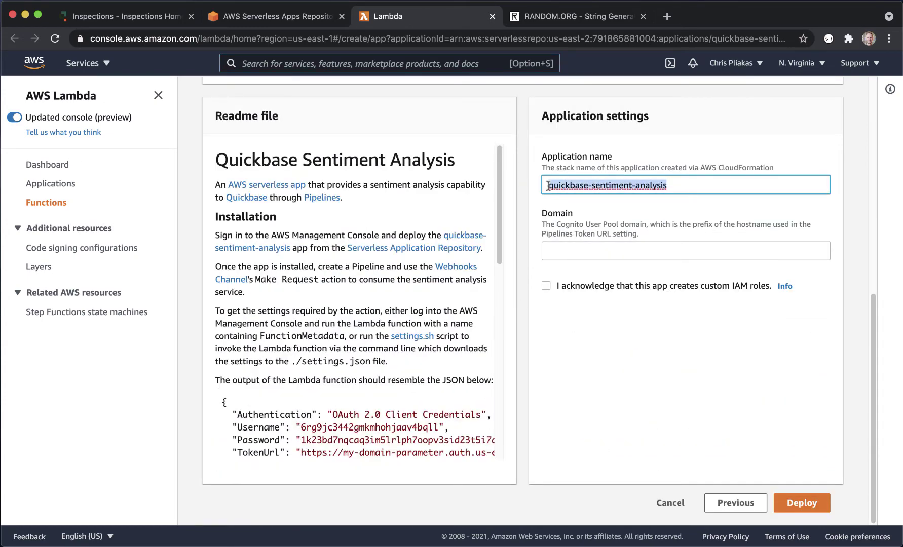
left_click(574, 214)
key("super+v")
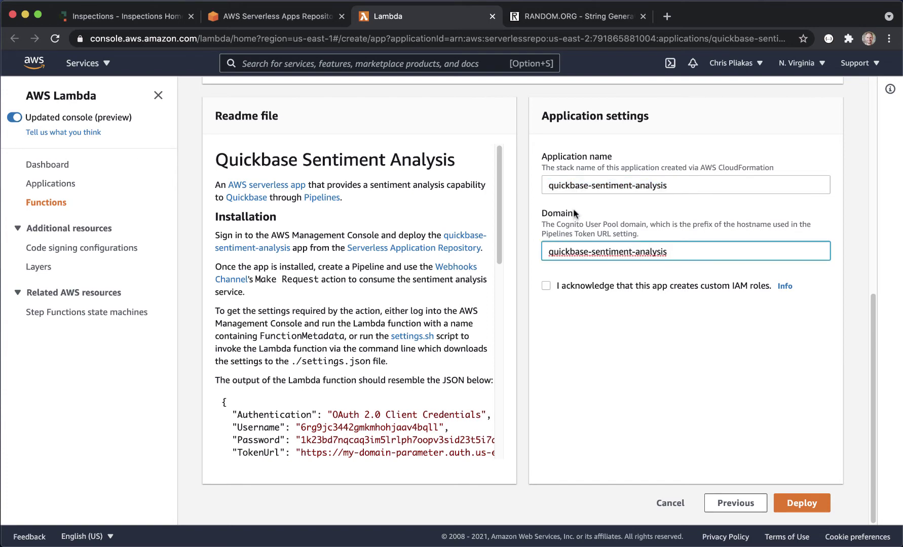
type("-")
- Copy the random string from RANDOM.ORG and append it to the Domain setting in AWS Lambda, giving quickbase-sentiment-analysis-8t1ed0ycnv
left_click(557, 17)
double_click(254, 196)
key("super+c")
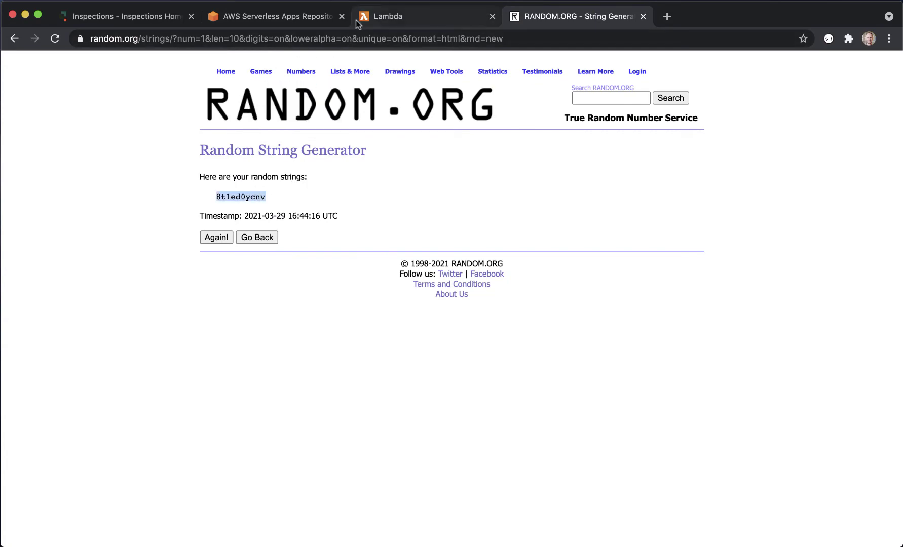
left_click(389, 19)
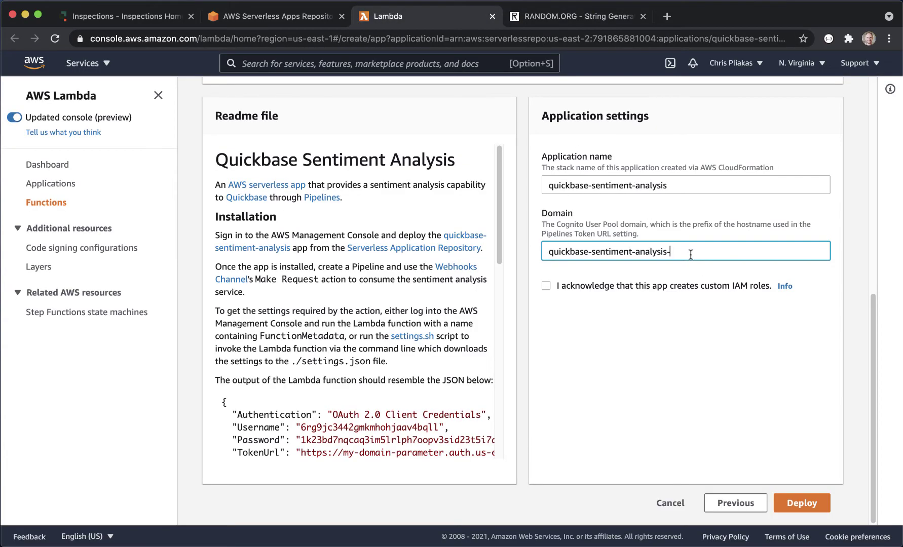
key("super+v")
- Acknowledge that the app creates custom IAM roles and deploy the quickbase-sentiment-analysis application
left_click(546, 286)
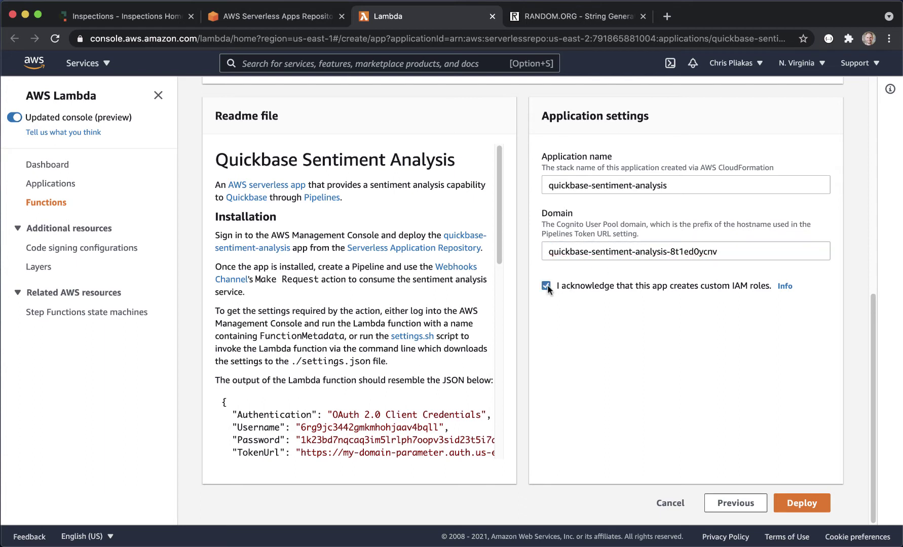
left_click(804, 504)
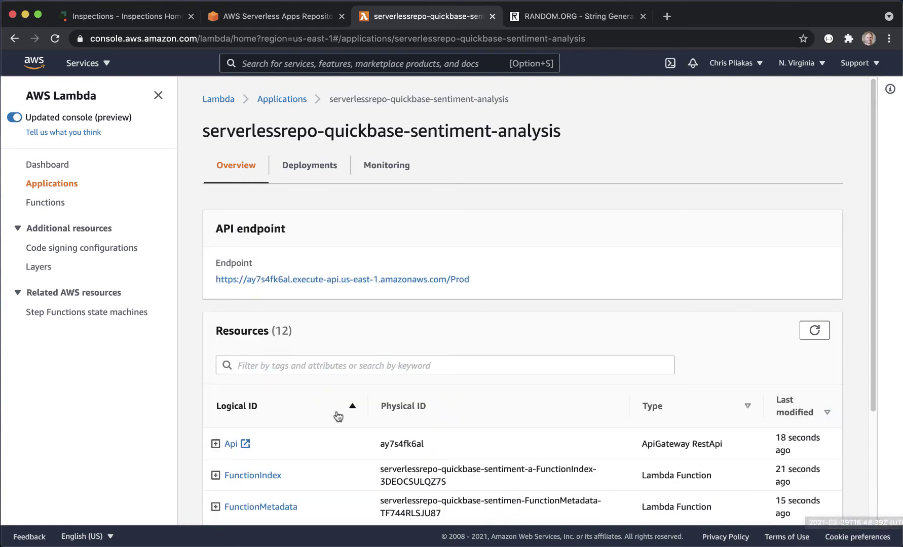
- Open the FunctionMetadata Lambda function from the deployed application's resources
scroll(292, 413, "down", 1)
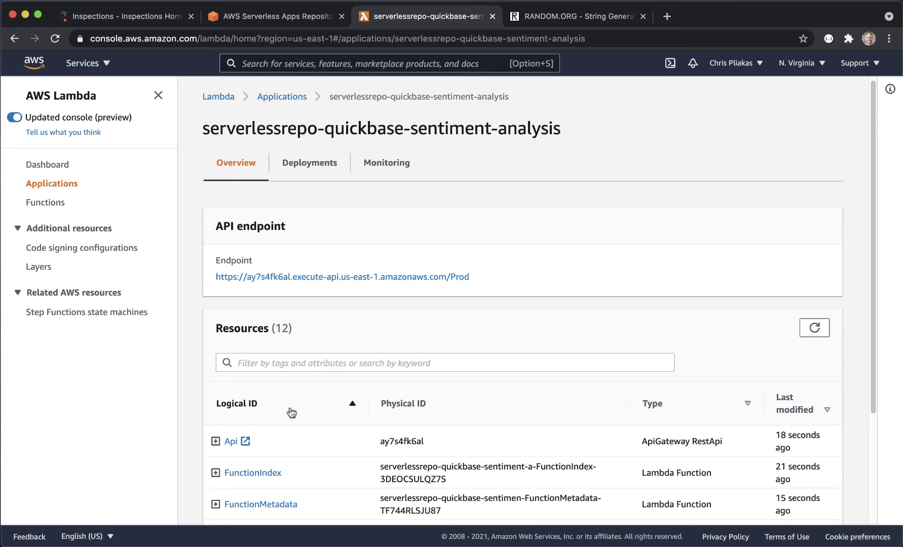
scroll(291, 413, "down", 5)
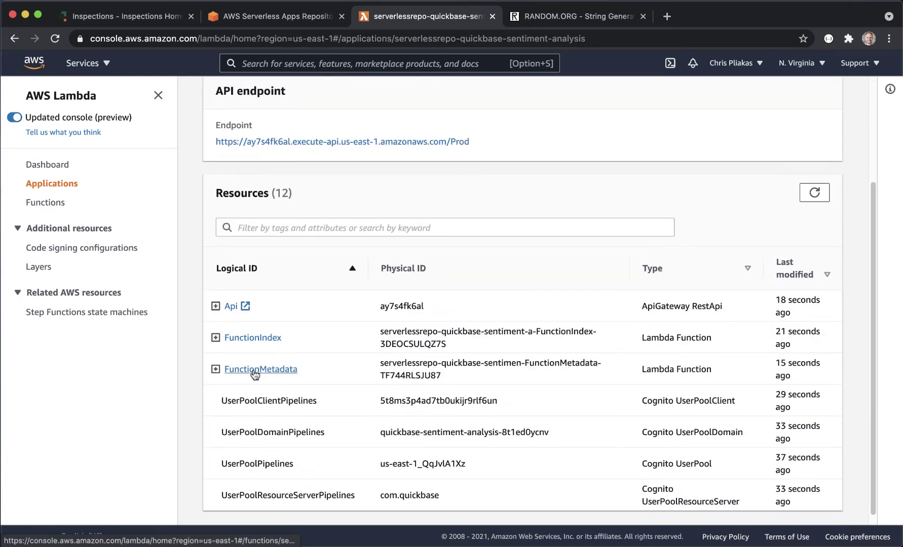
left_click(254, 375)
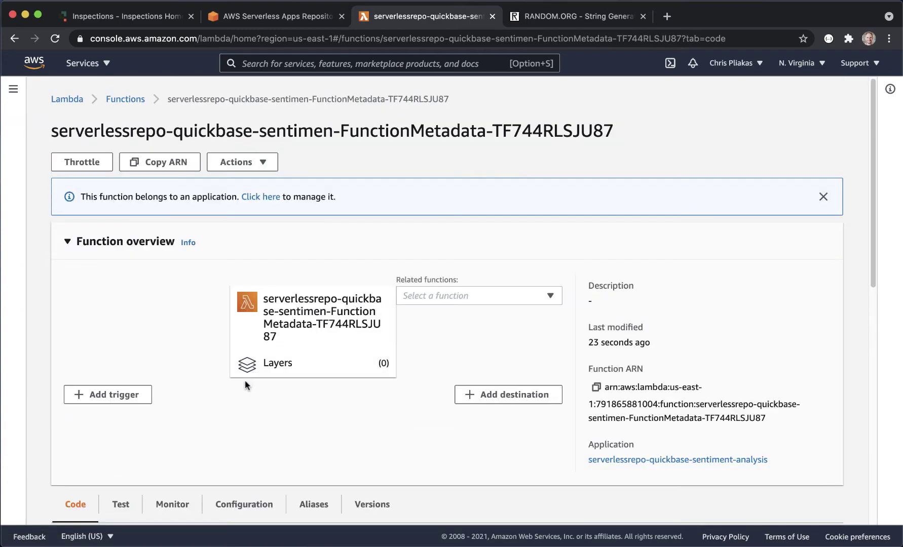
- Invoke the FunctionMetadata function with the default hello-world test event and expand the execution result's details
scroll(245, 381, "down", 6)
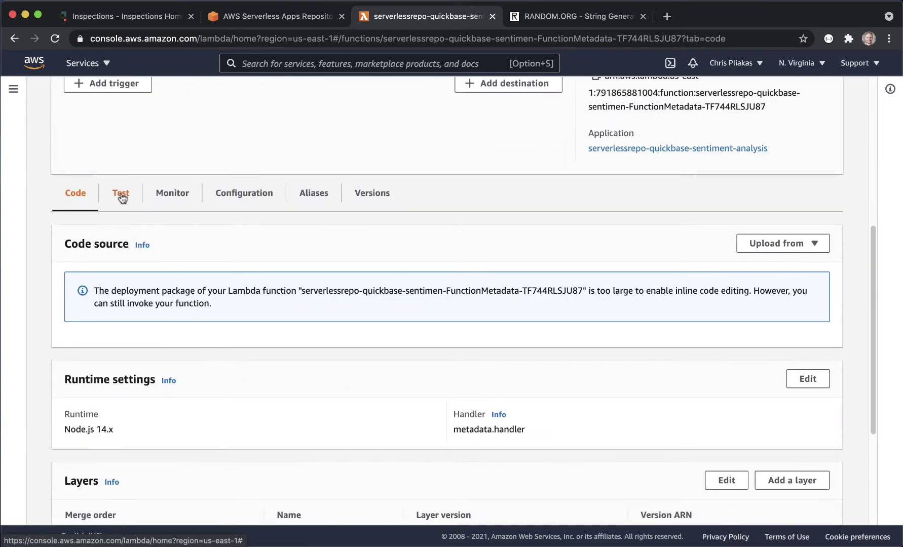
left_click(122, 197)
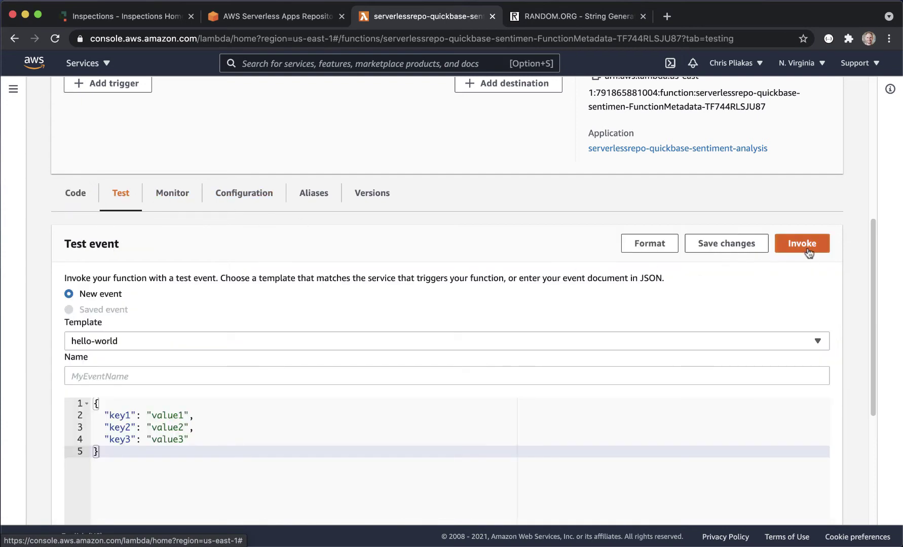
left_click(806, 248)
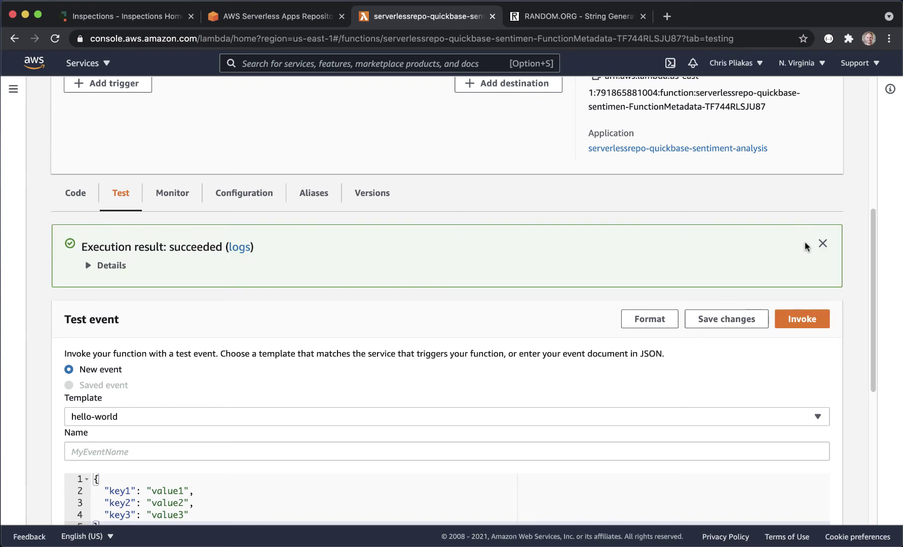
left_click(111, 265)
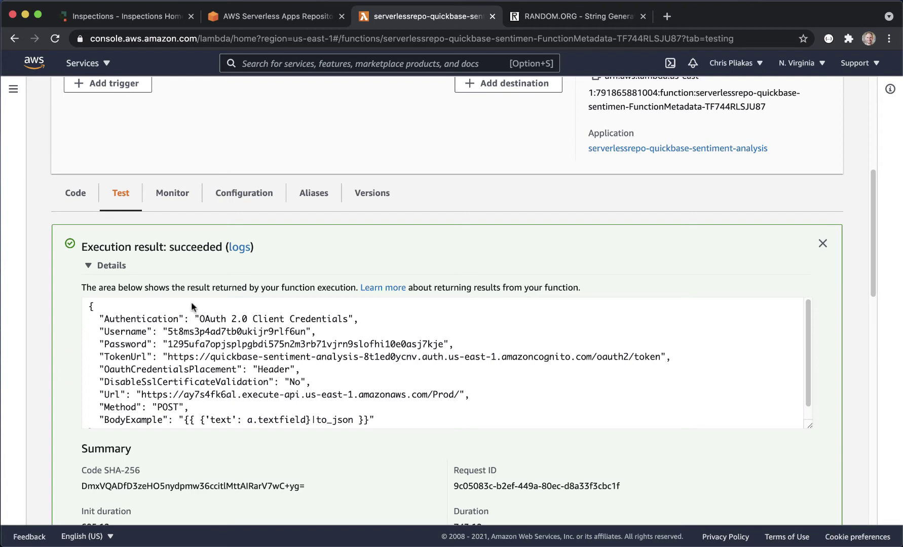
- Switch to Quickbase Pipelines and create a new pipeline named Sentiment Analysis
left_click(121, 20)
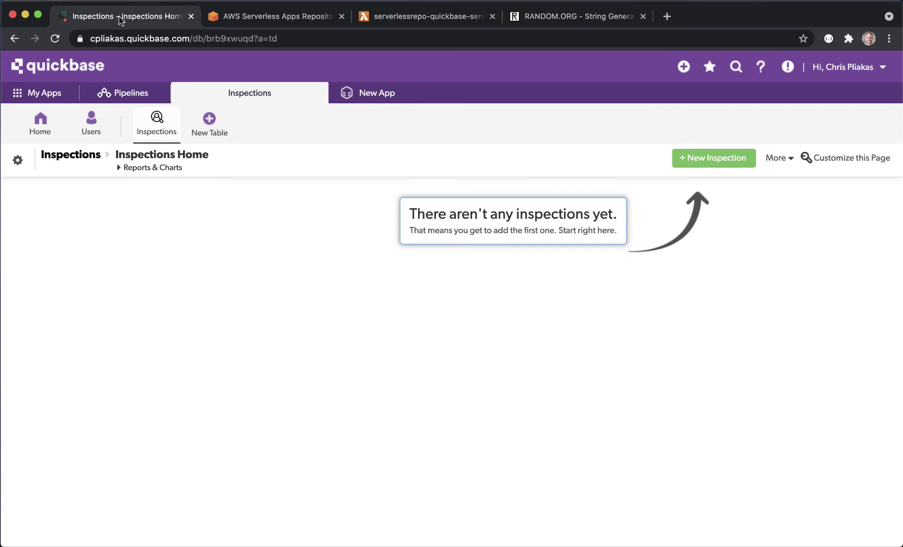
left_click(120, 93)
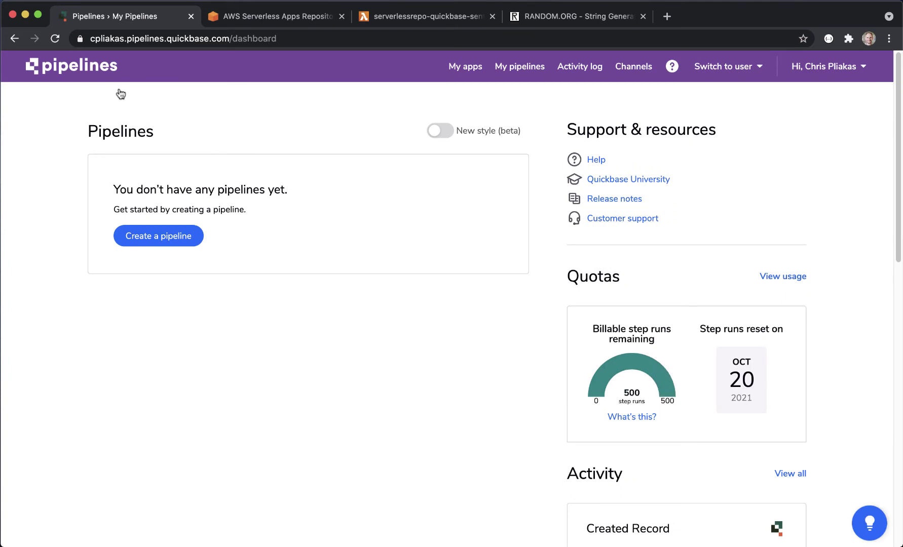
left_click(161, 236)
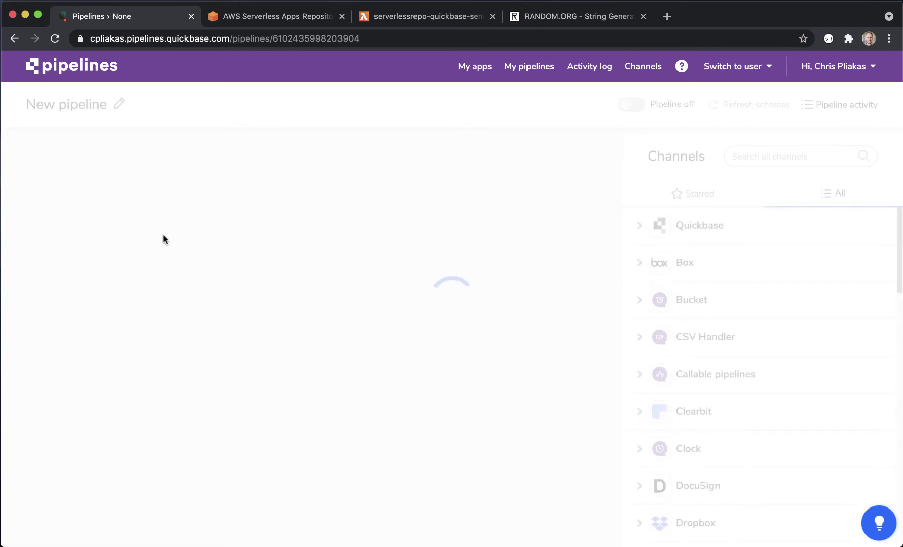
left_click(119, 104)
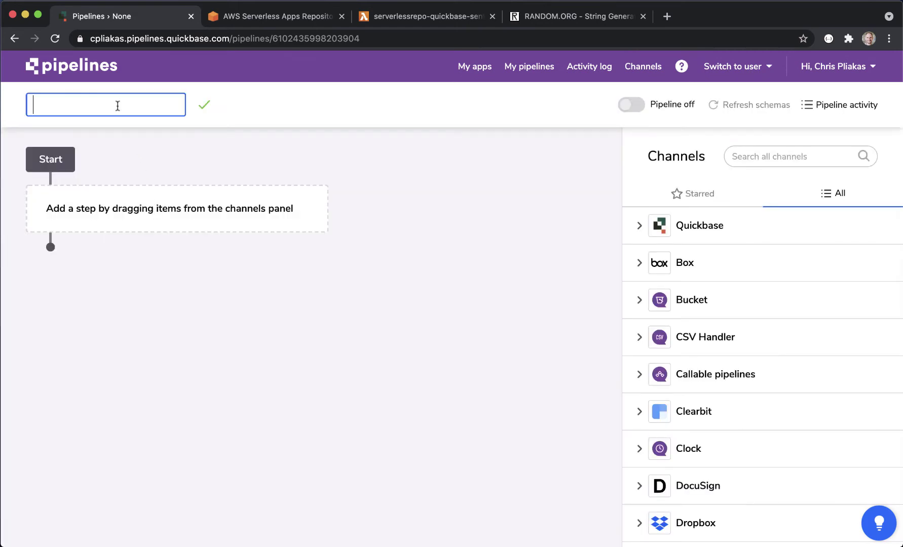
type("Sentiment Analysis")
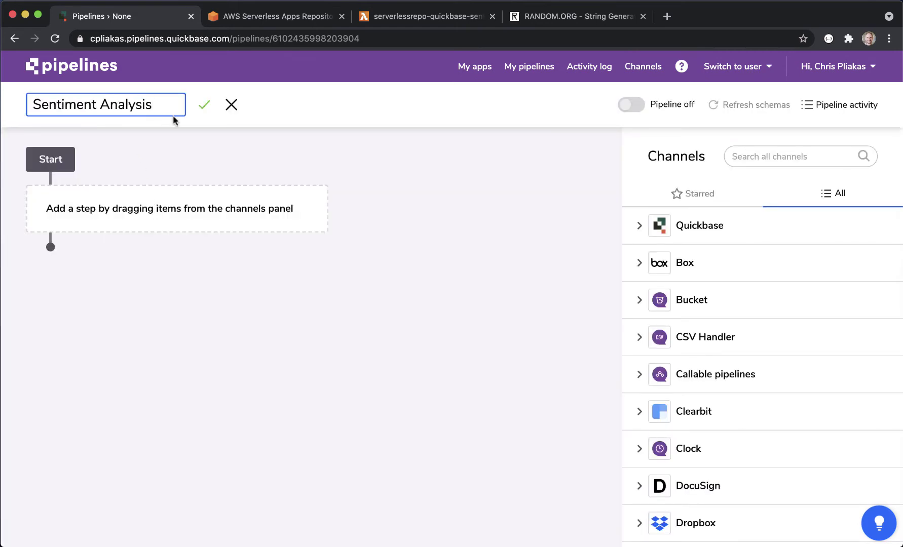
left_click(203, 105)
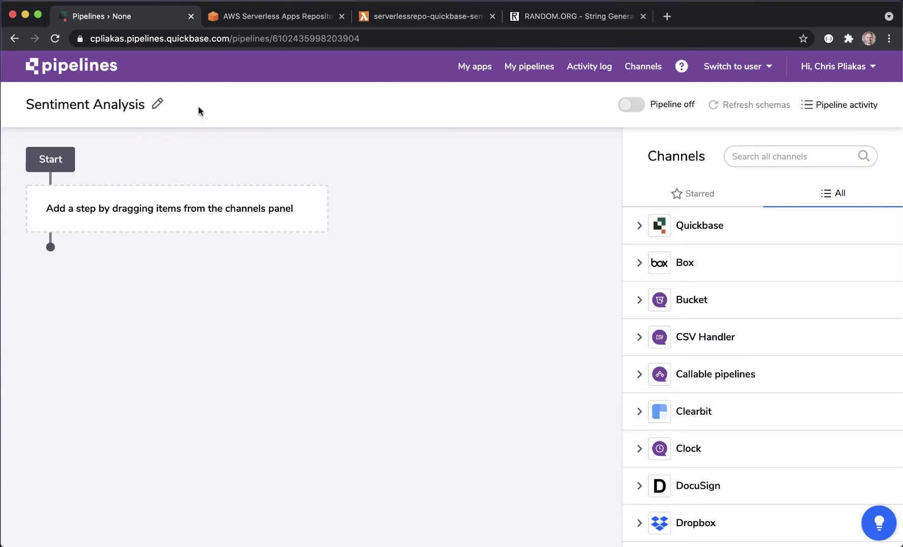
- Add a Quickbase Record Created trigger to the pipeline and set its table to Inspections: Inspections
left_click(639, 226)
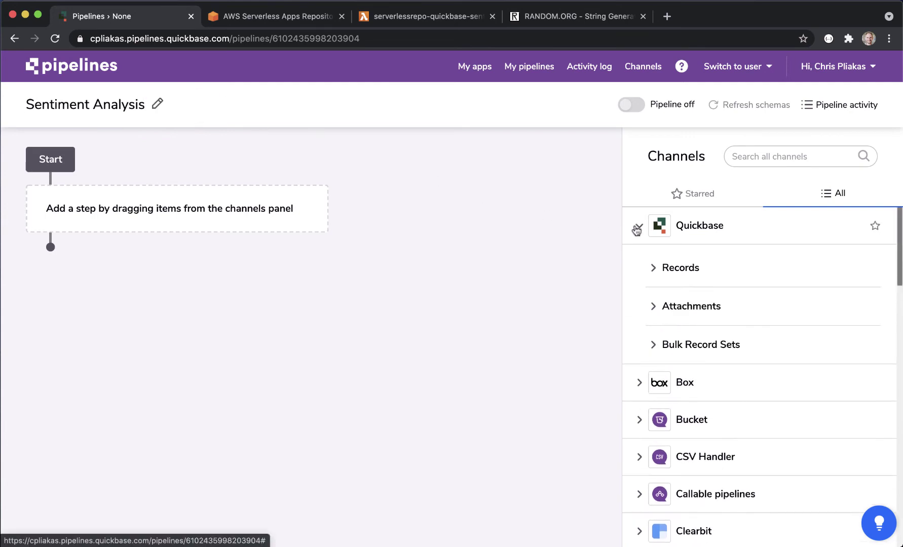
left_click(652, 266)
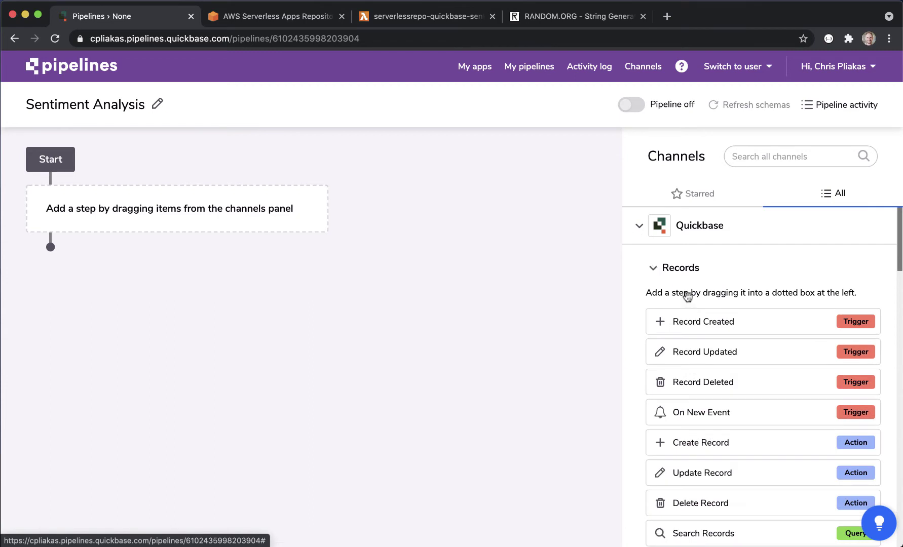
left_click_drag(715, 318, 111, 207)
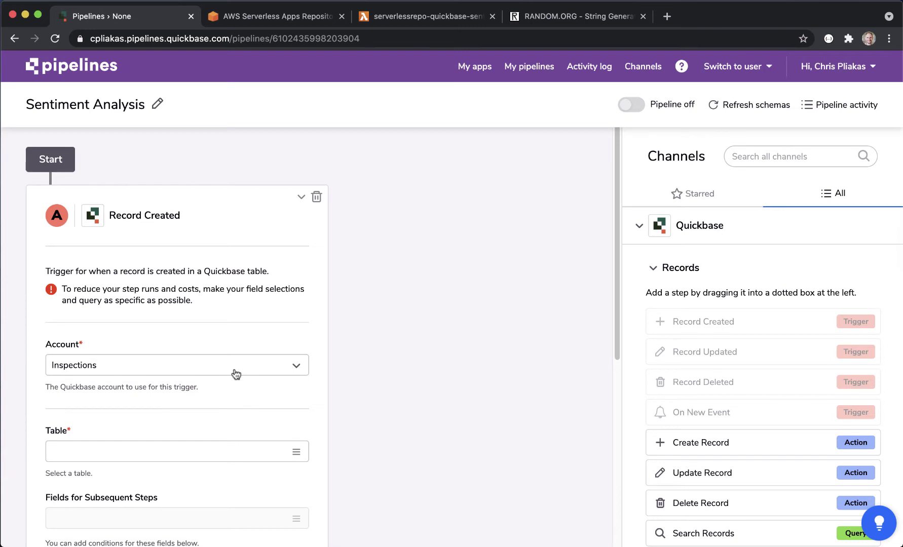
scroll(237, 374, "down", 5)
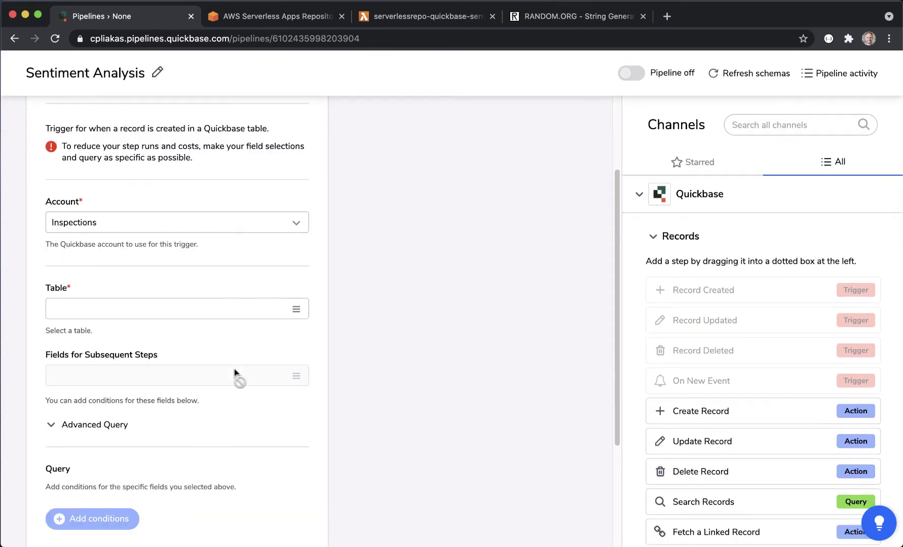
left_click(296, 307)
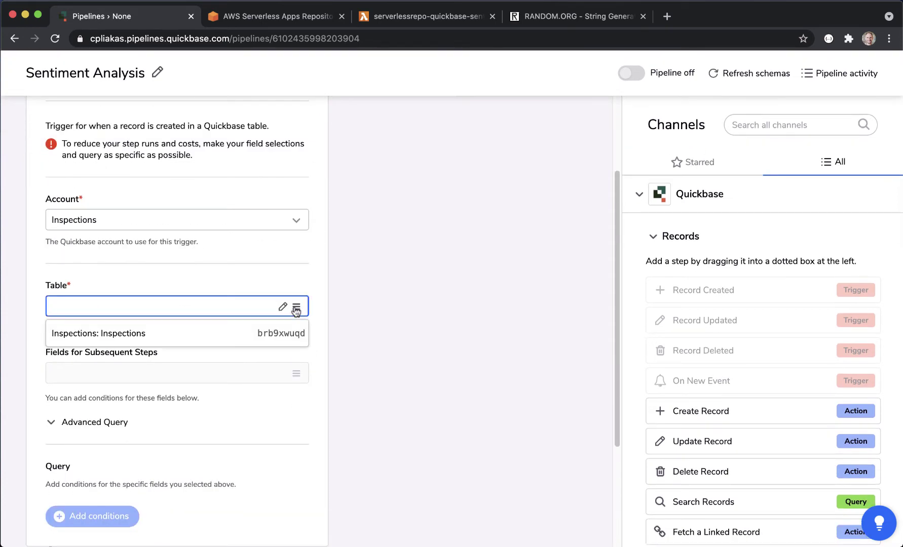
left_click(146, 333)
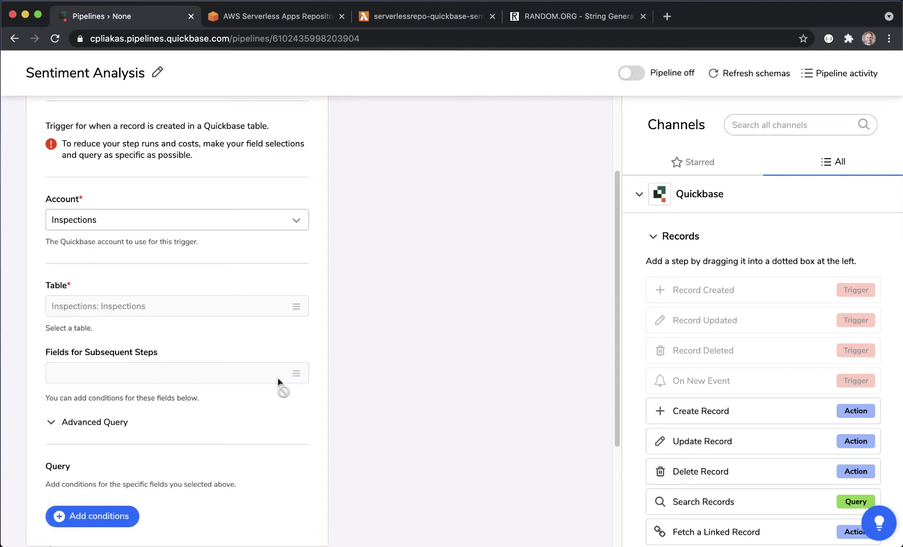
- Choose Comment and Sentiment as the Record Created trigger's fields for subsequent steps
left_click(296, 374)
left_click(296, 376)
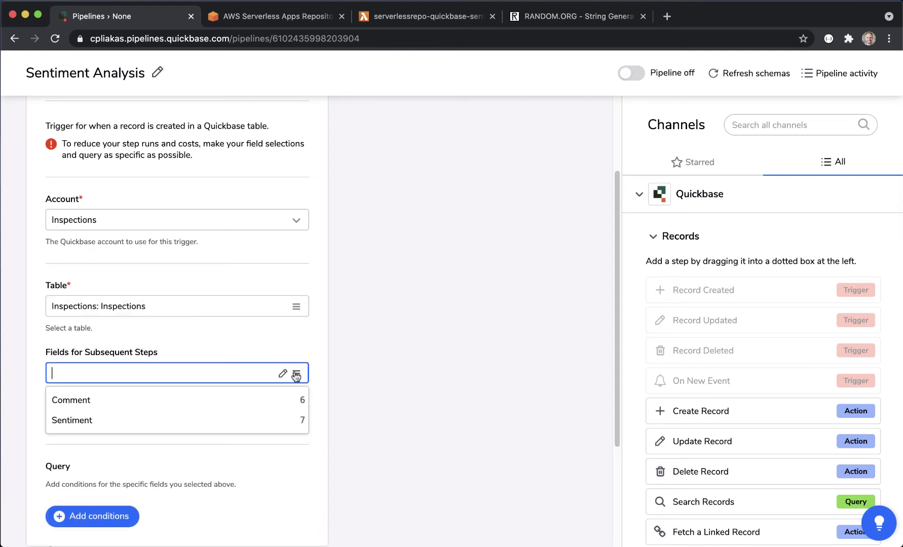
left_click(237, 403)
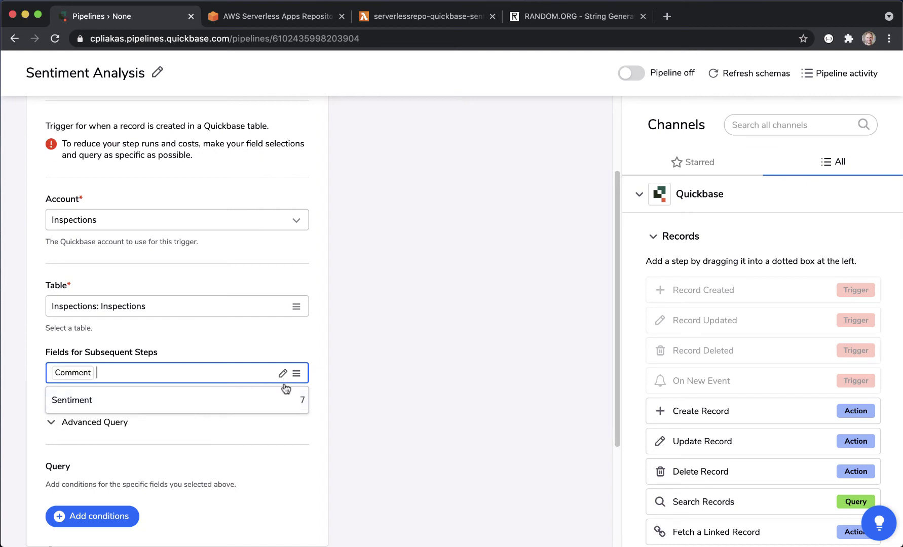
left_click(278, 402)
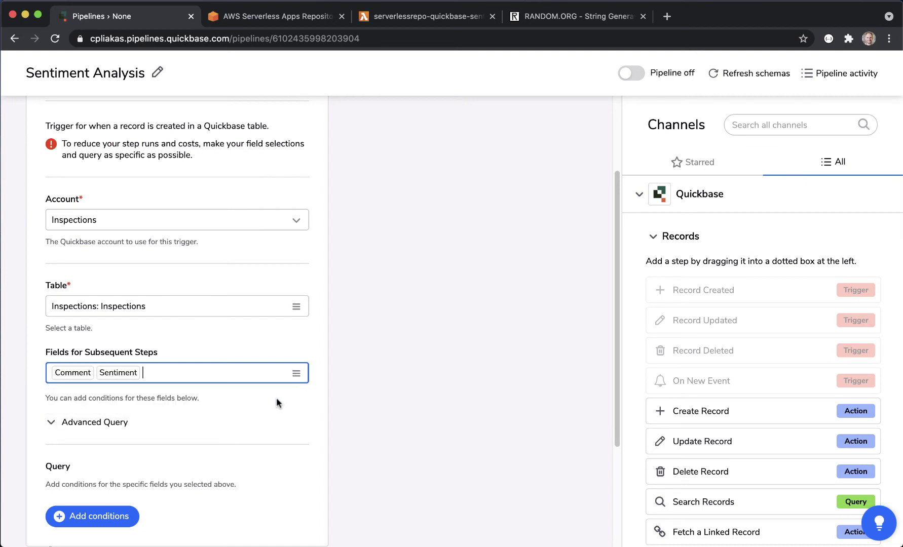
left_click(343, 402)
- Add a Webhooks Make Request action to the pipeline after the Record Created trigger
scroll(340, 395, "down", 3)
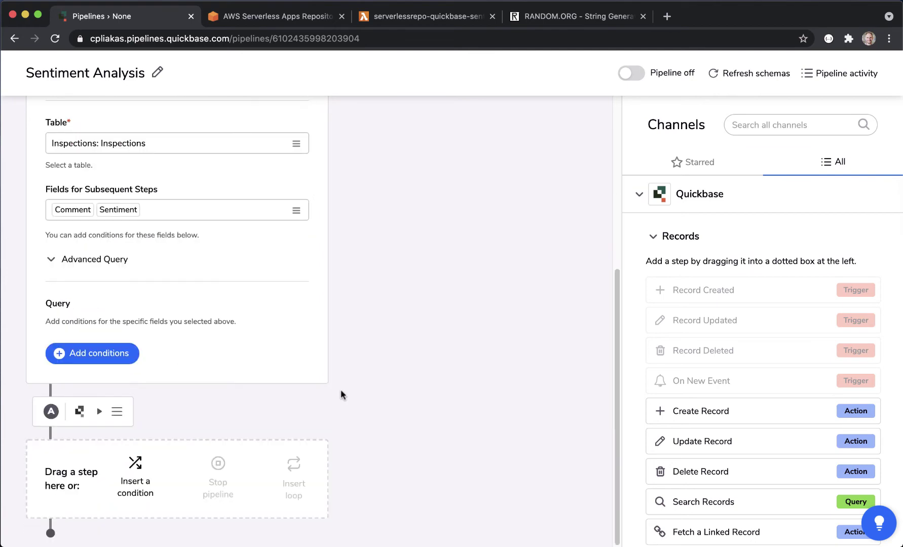
left_click(637, 193)
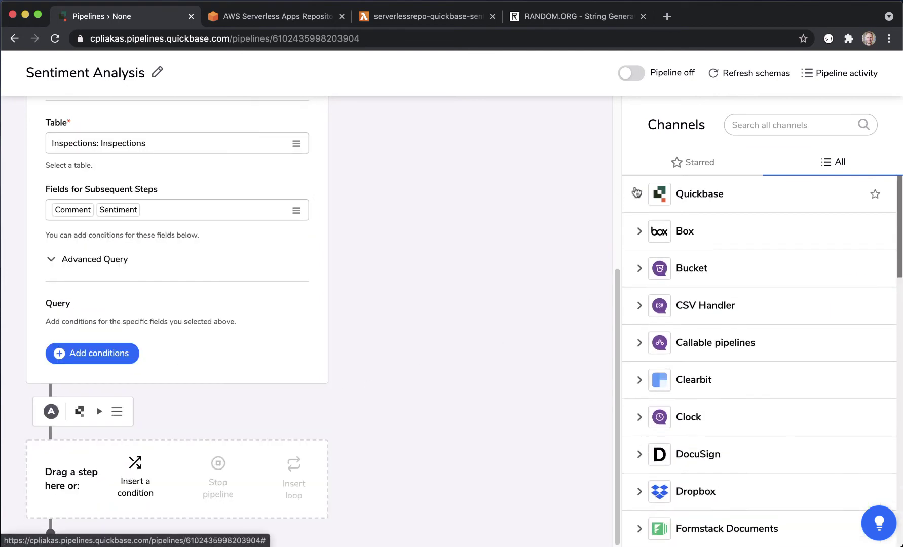
scroll(699, 381, "down", 20)
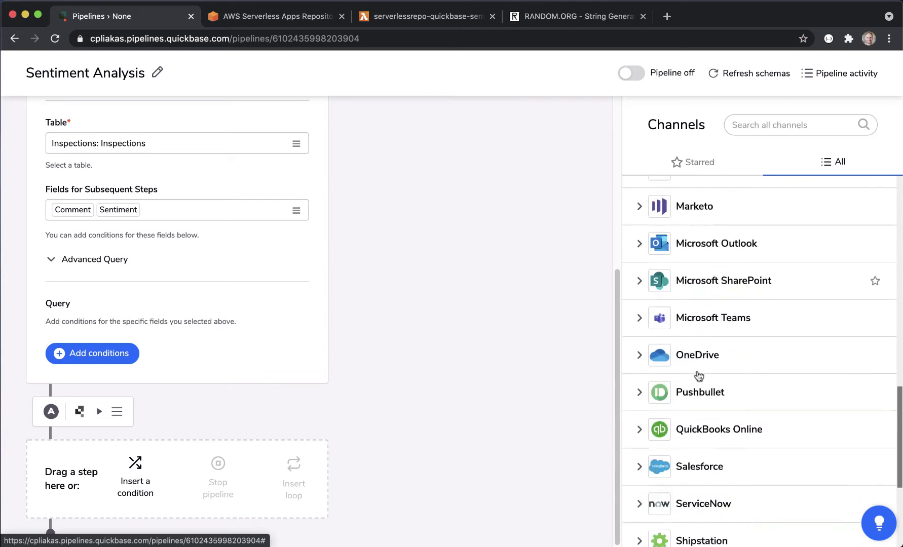
left_click(640, 458)
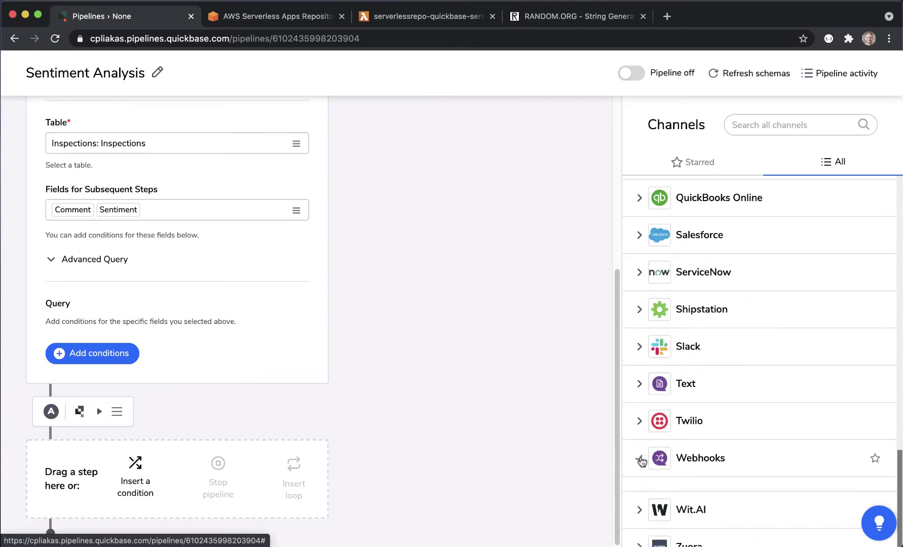
left_click(654, 421)
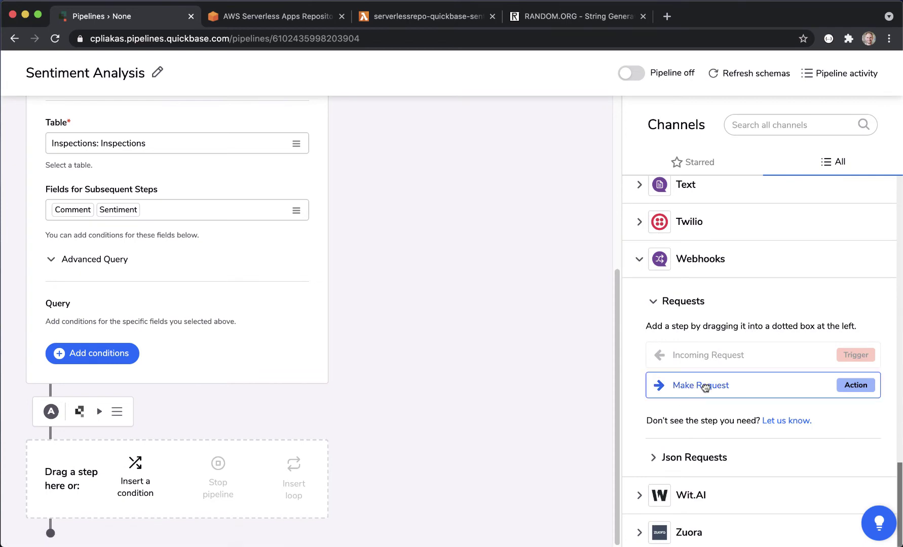
left_click_drag(700, 387, 115, 337)
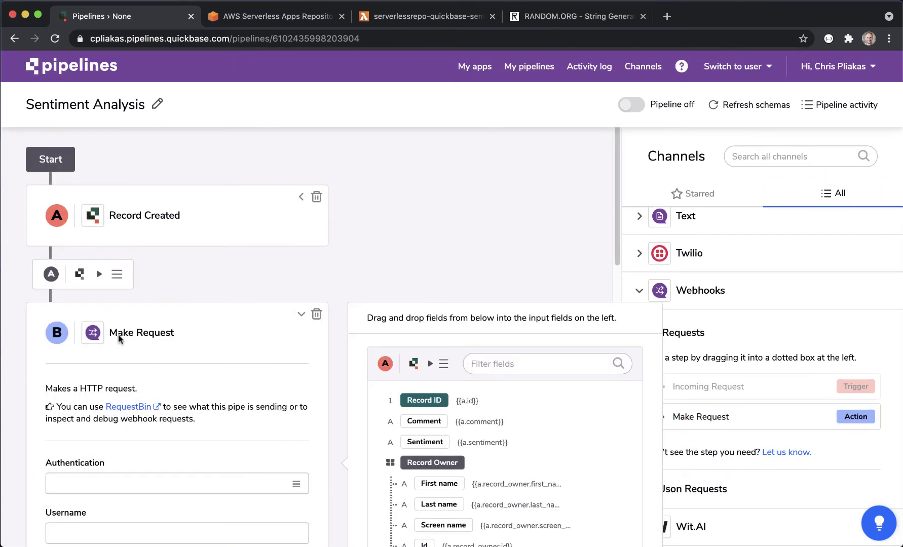
- Check the authentication type in the Lambda test result and set the Make Request step's Authentication to OAuth 2.0 Client Credentials
scroll(118, 338, "down", 5)
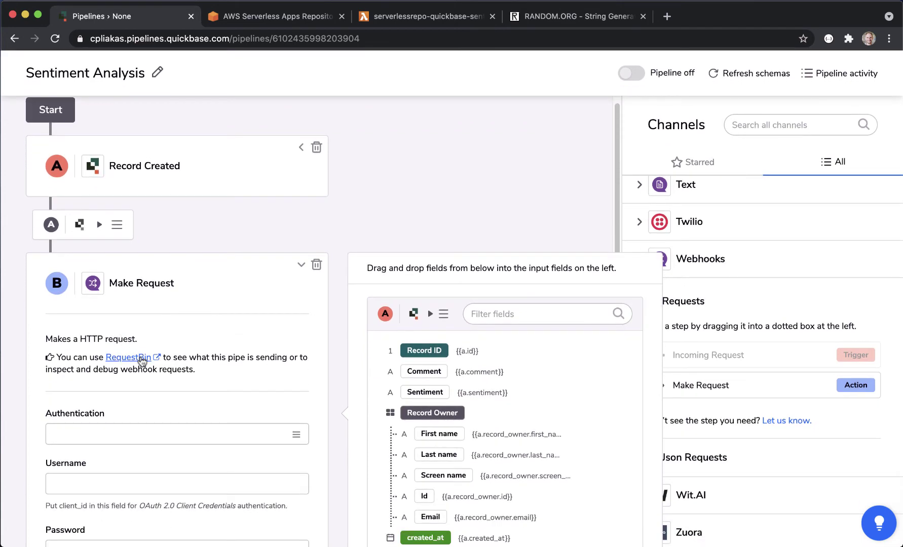
scroll(141, 356, "down", 3)
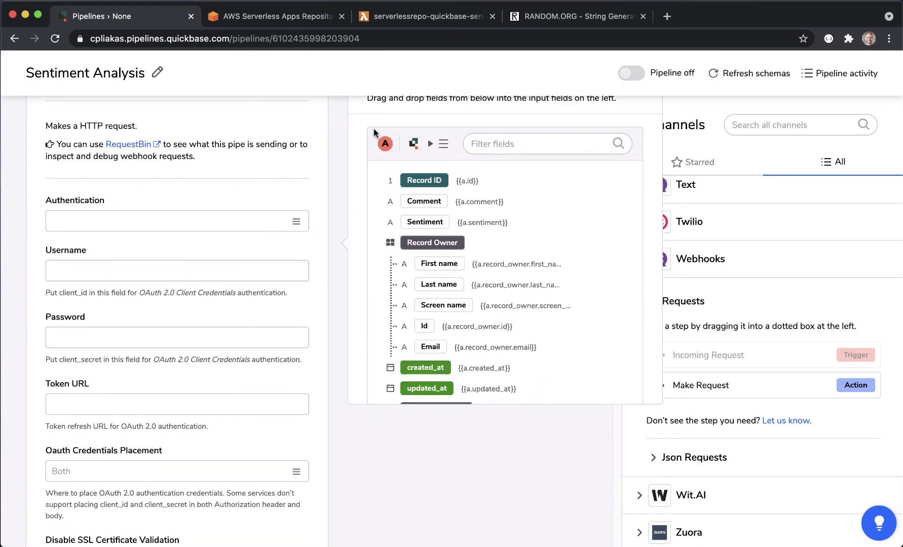
left_click(395, 17)
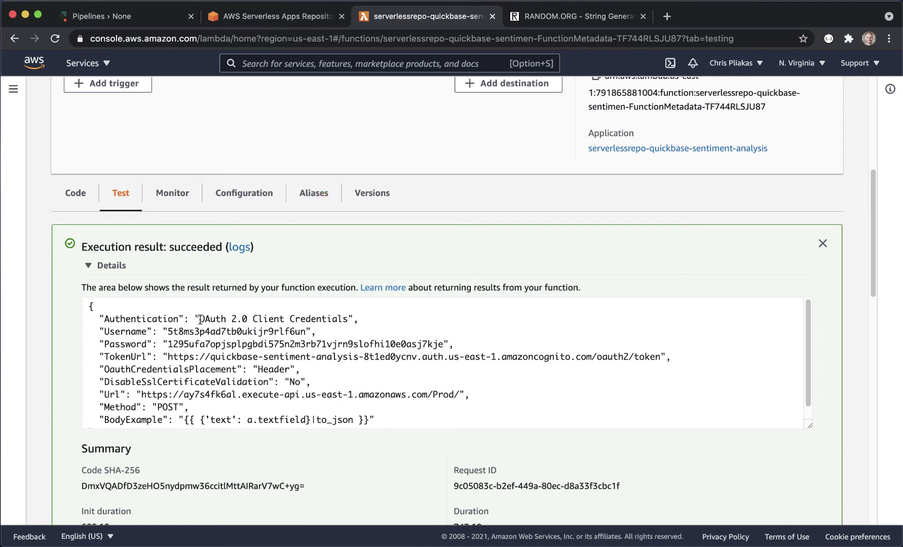
left_click(143, 18)
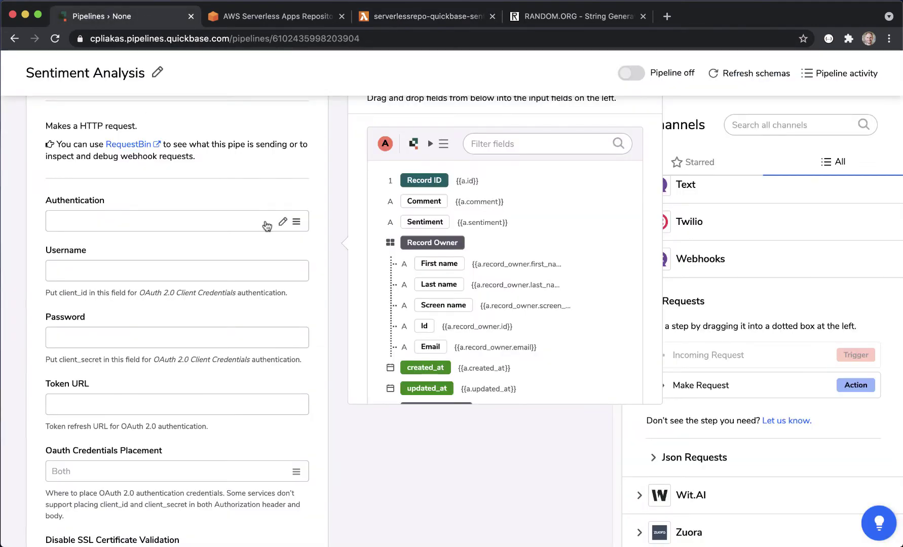
left_click(298, 223)
left_click(189, 293)
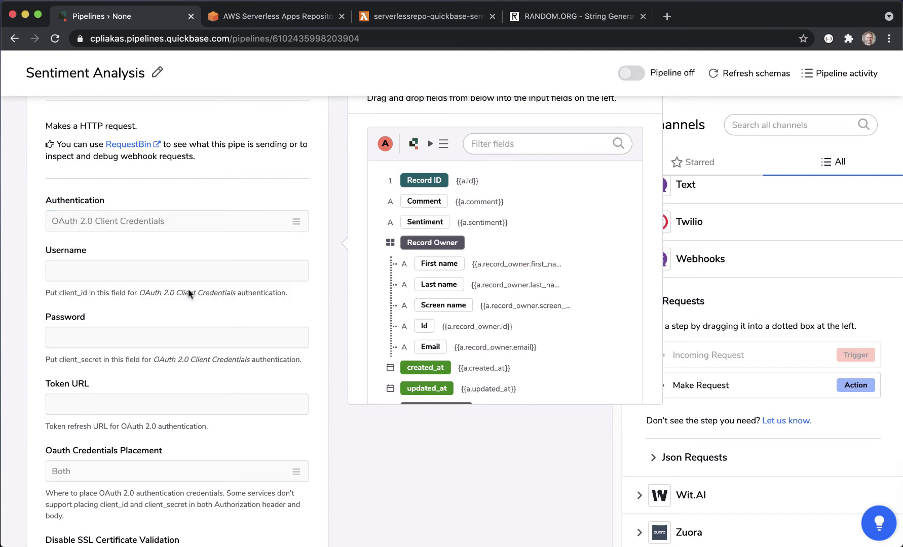
- Copy the Username value from the Lambda test result into the Make Request step's Username field in Pipelines
left_click(417, 16)
double_click(213, 331)
key("super+c")
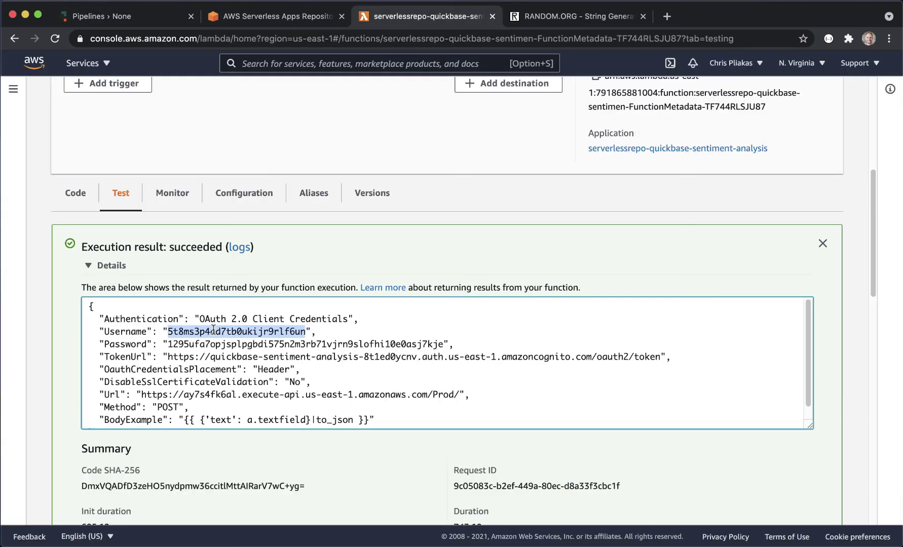
left_click(143, 20)
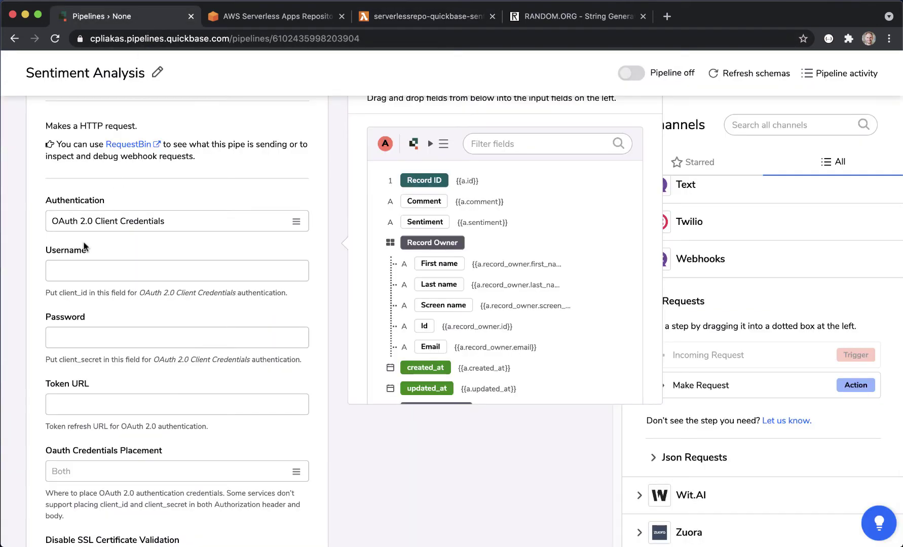
left_click(89, 274)
key("super+v")
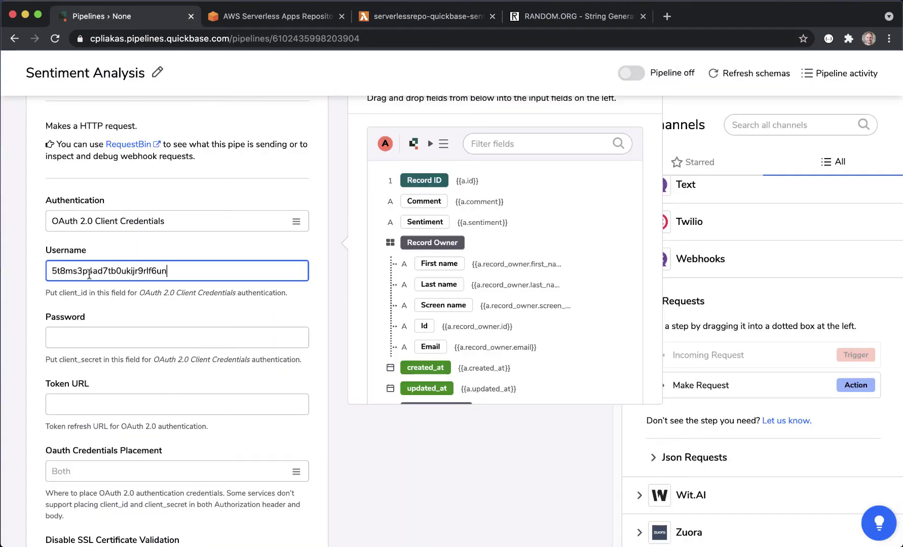
- Copy the Password value from the Lambda test result into the Make Request step's Password field in Pipelines
left_click(389, 20)
double_click(179, 345)
key("super+c")
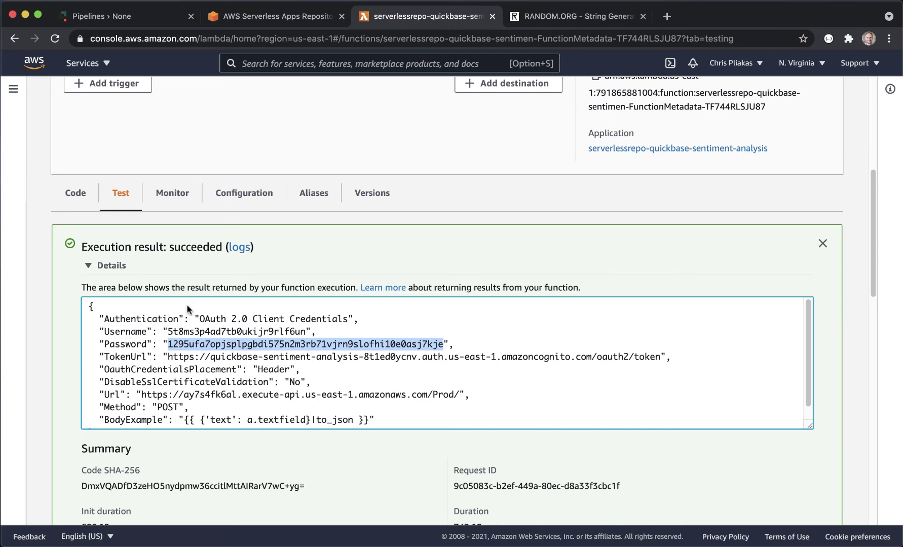
left_click(157, 17)
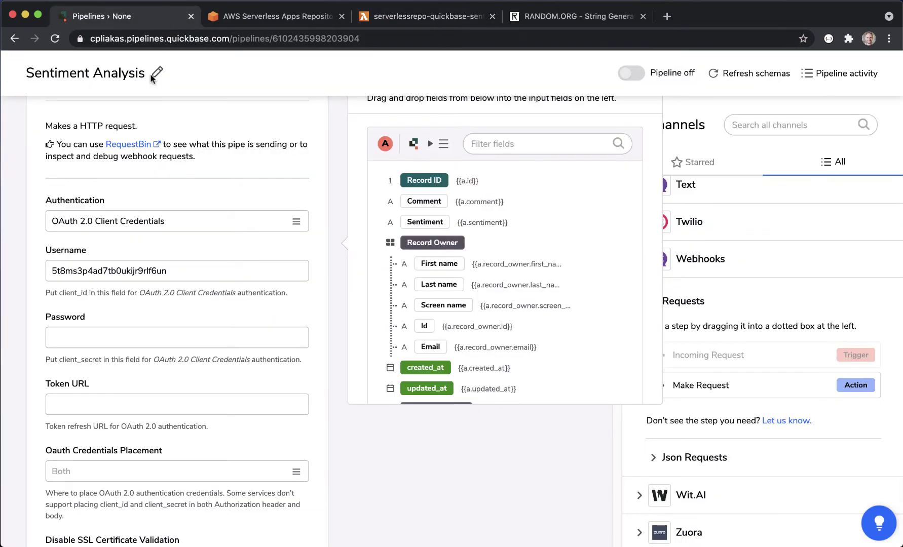
left_click(113, 334)
key("super+v")
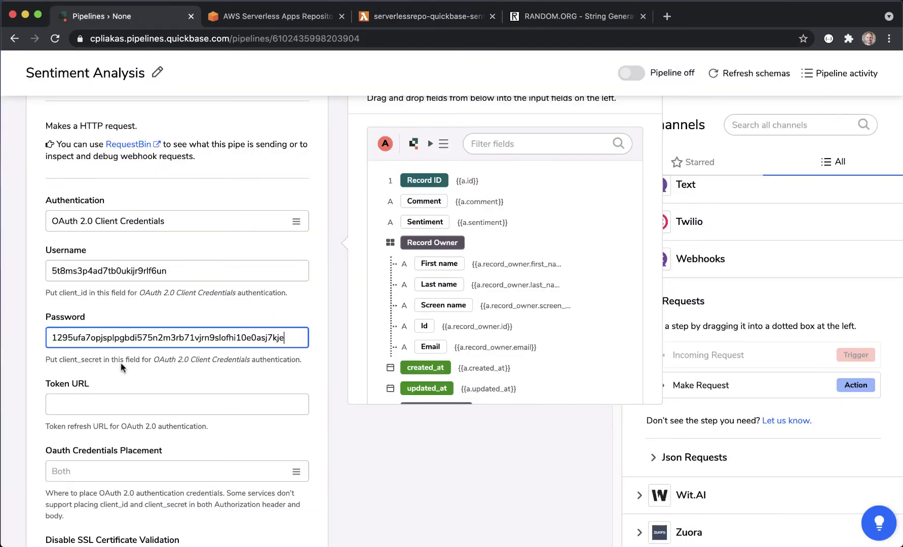
left_click(404, 18)
left_click_drag(167, 357, 660, 355)
key("super+c")
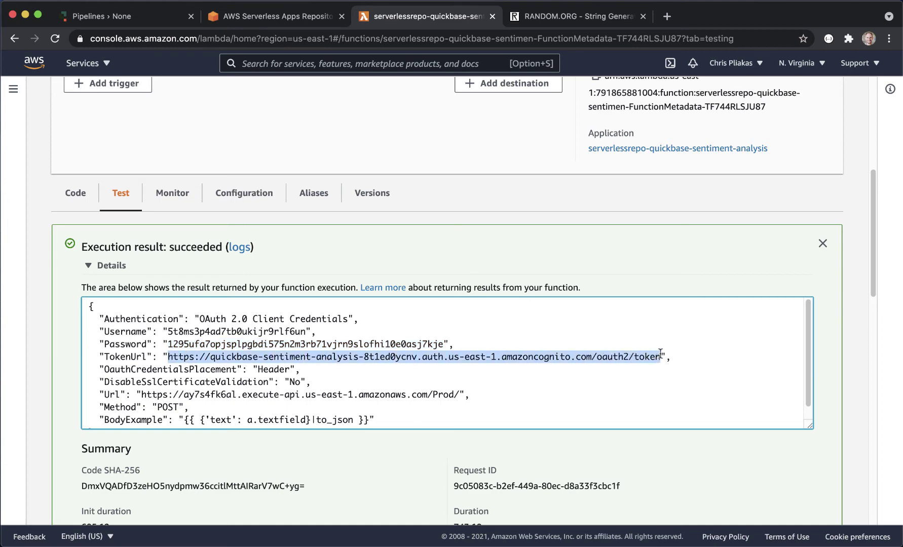
left_click(132, 16)
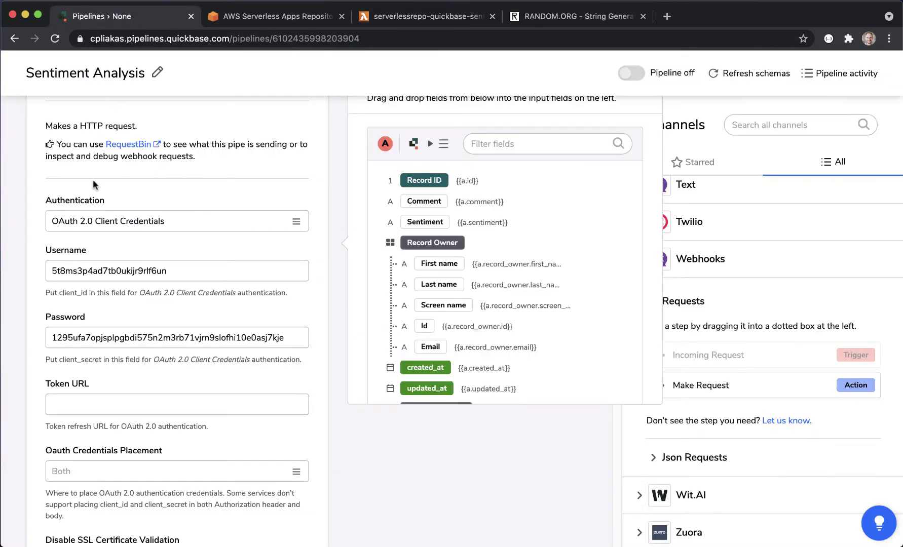
left_click(95, 400)
key("super+v")
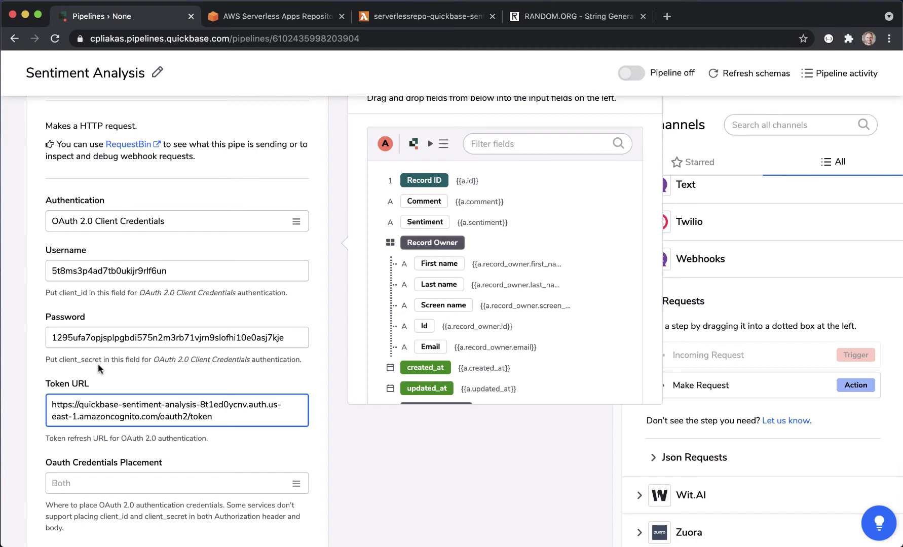
- Check the credentials placement in the Lambda test result and set the request's Oauth Credentials Placement to Header
scroll(98, 364, "down", 5)
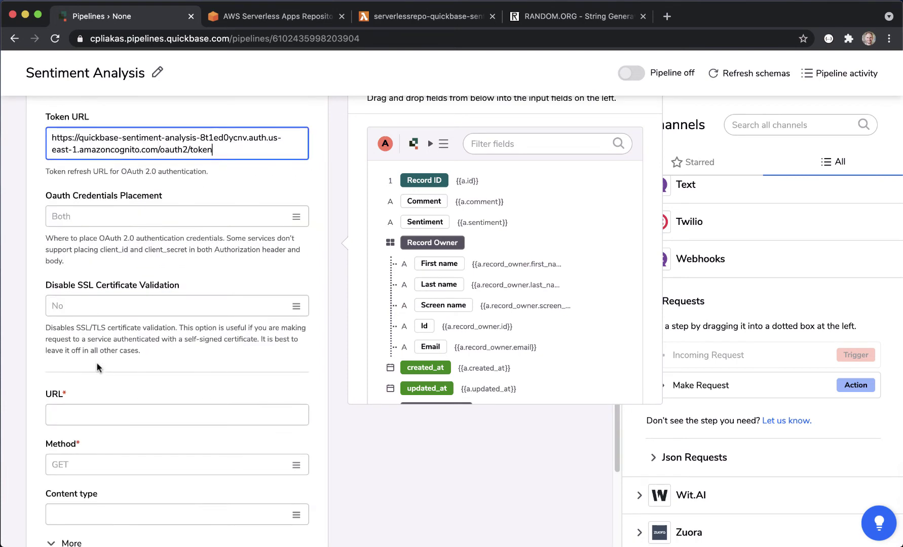
left_click(393, 18)
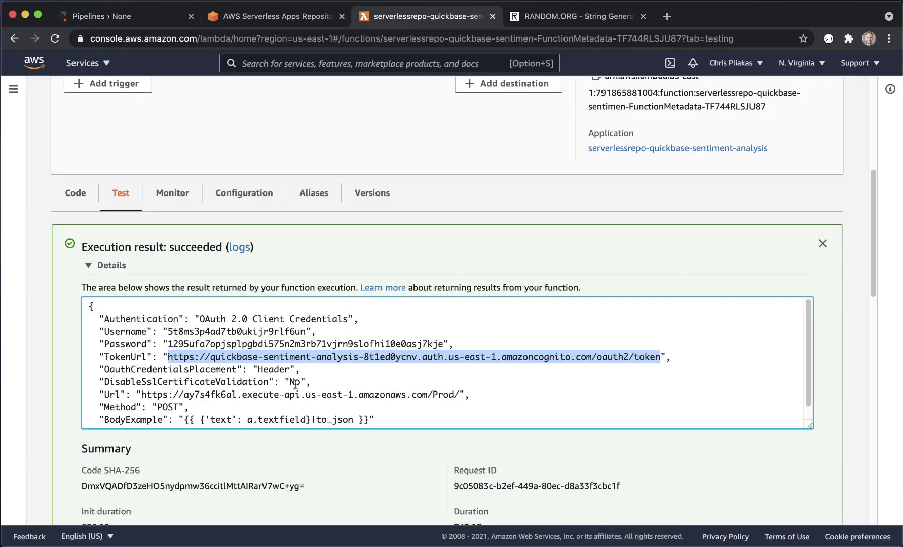
left_click(110, 20)
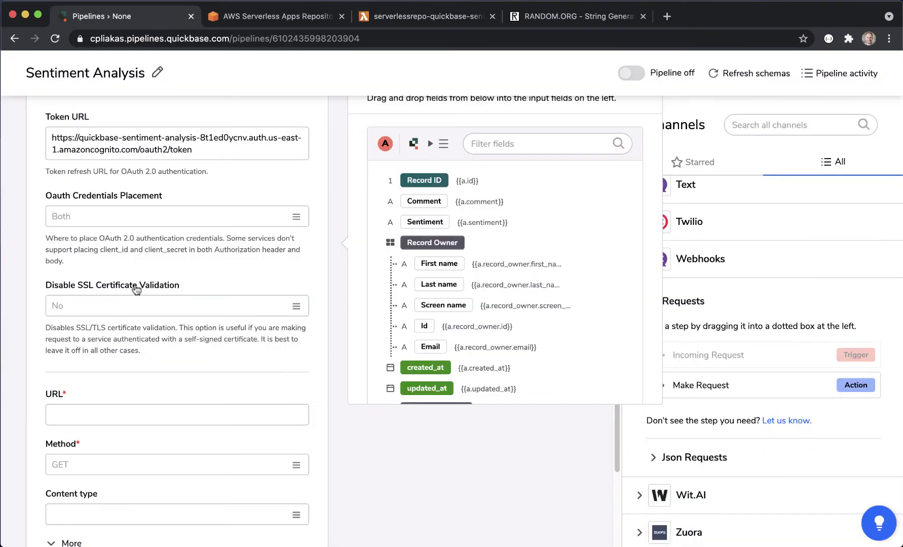
left_click(294, 217)
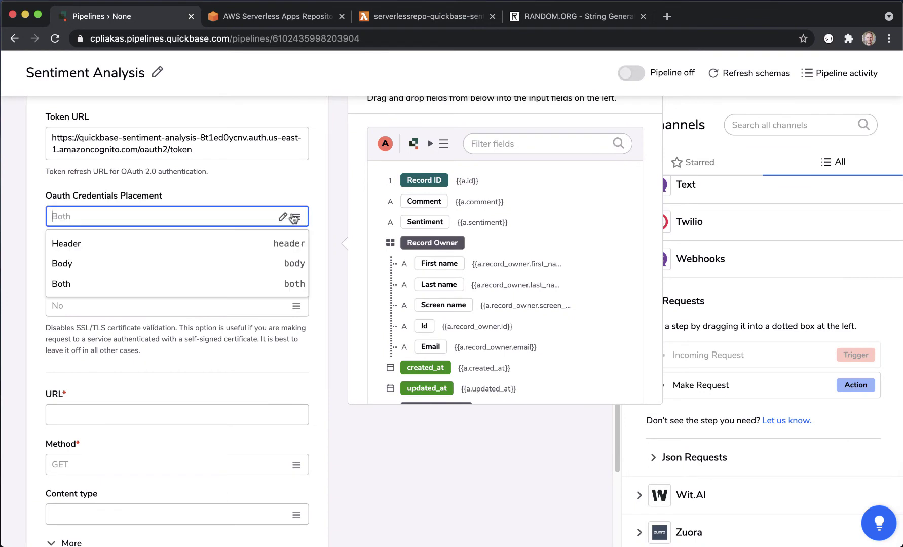
left_click(189, 253)
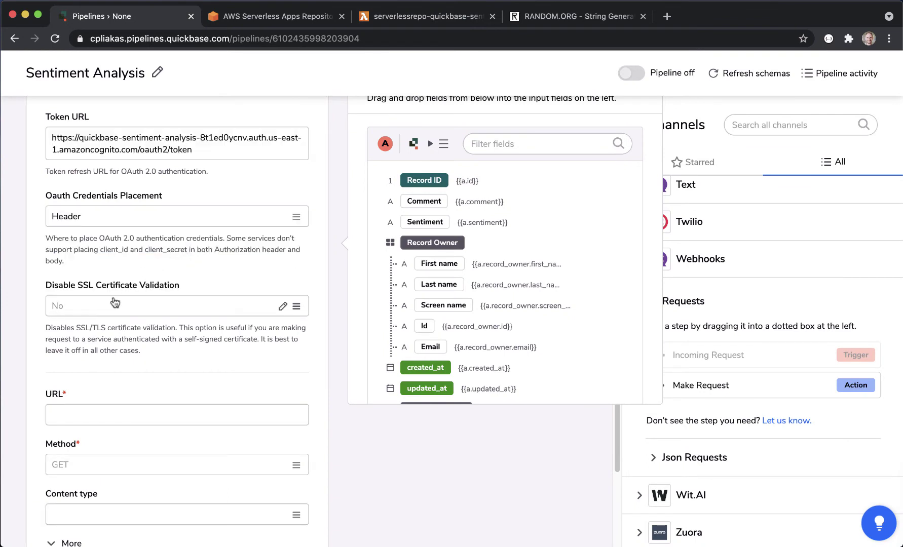
scroll(116, 383, "down", 3)
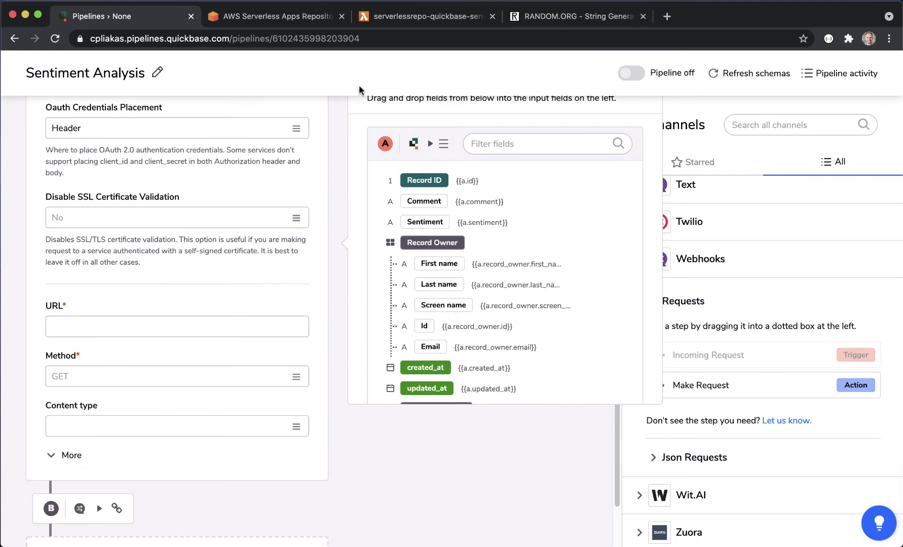
left_click(416, 22)
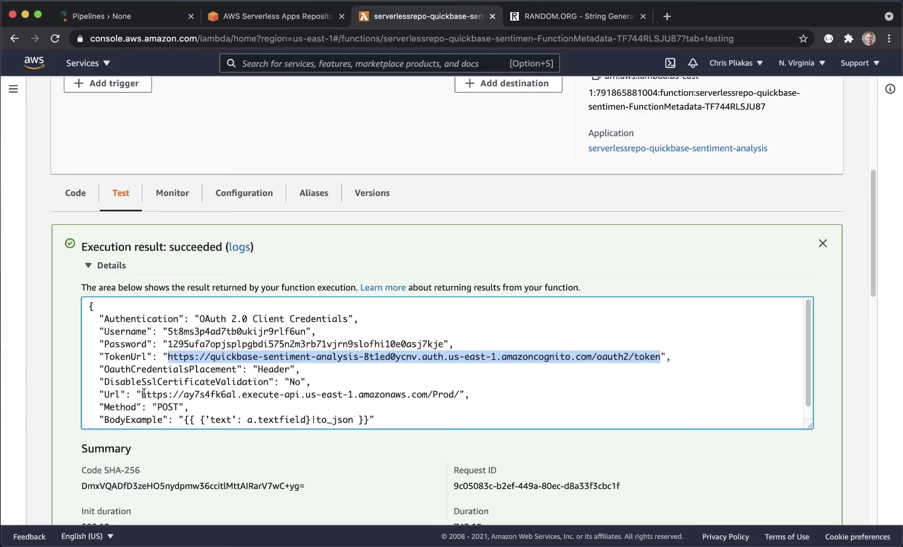
left_click_drag(144, 394, 456, 395)
key("super+c")
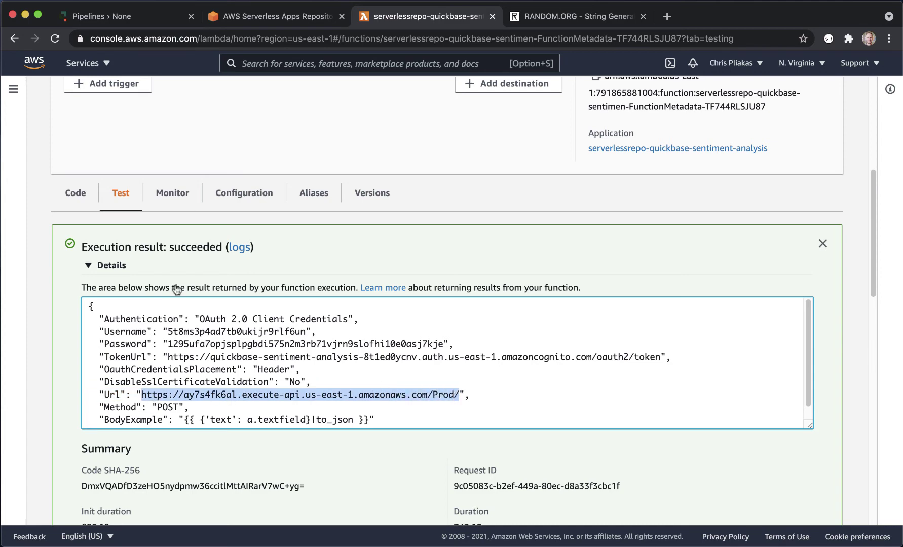
left_click(125, 17)
left_click(93, 327)
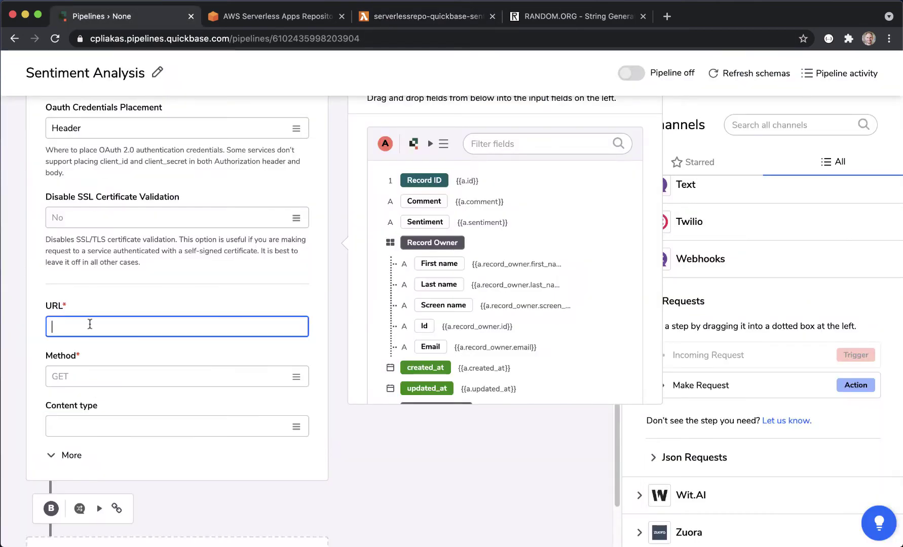
key("super+v")
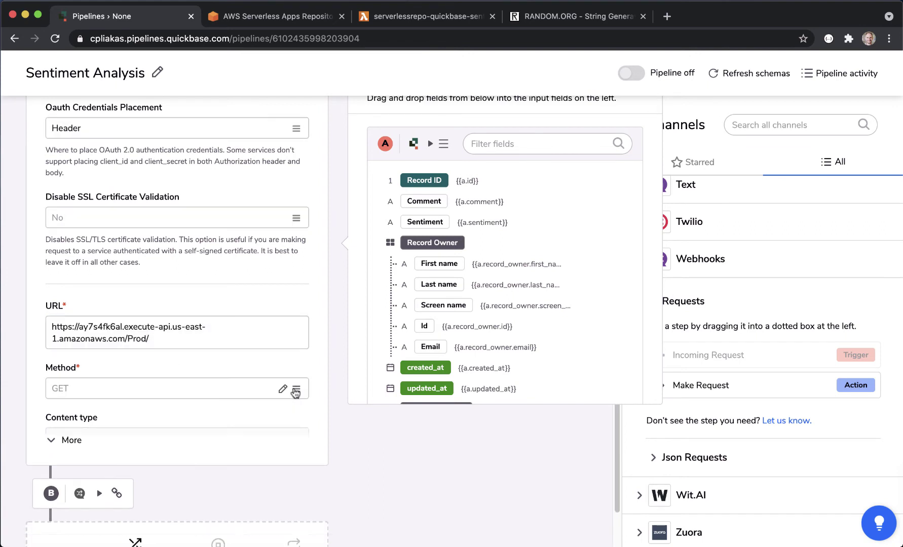
- Set the request's Method to POST and its Content type to Application/json
left_click(295, 391)
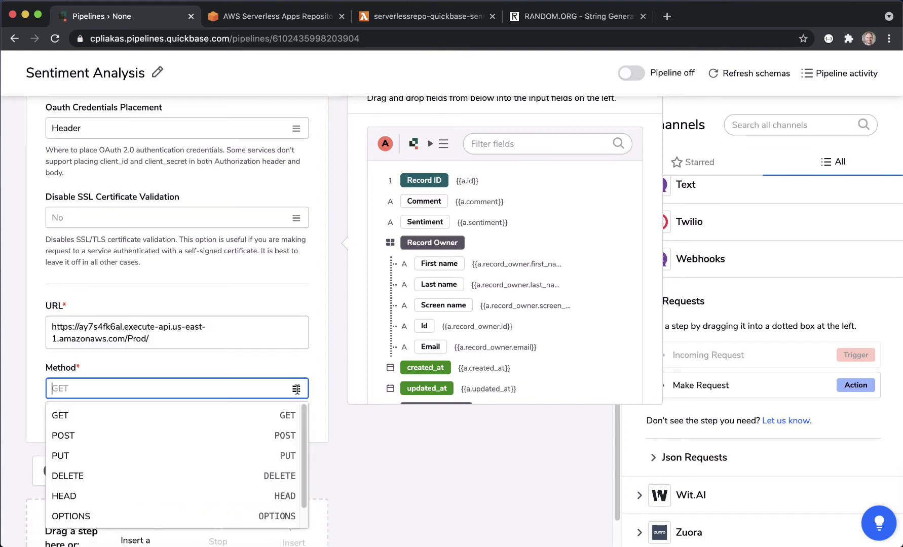
left_click(132, 435)
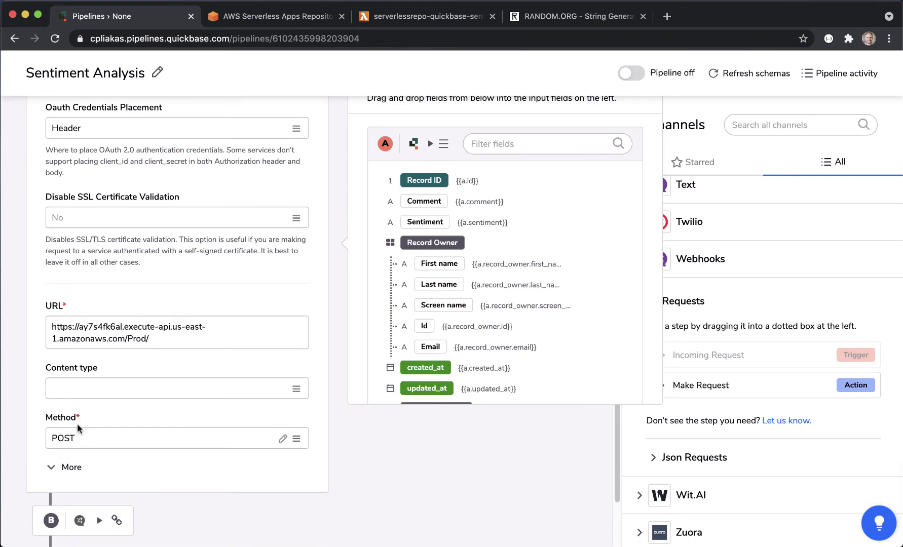
left_click(296, 389)
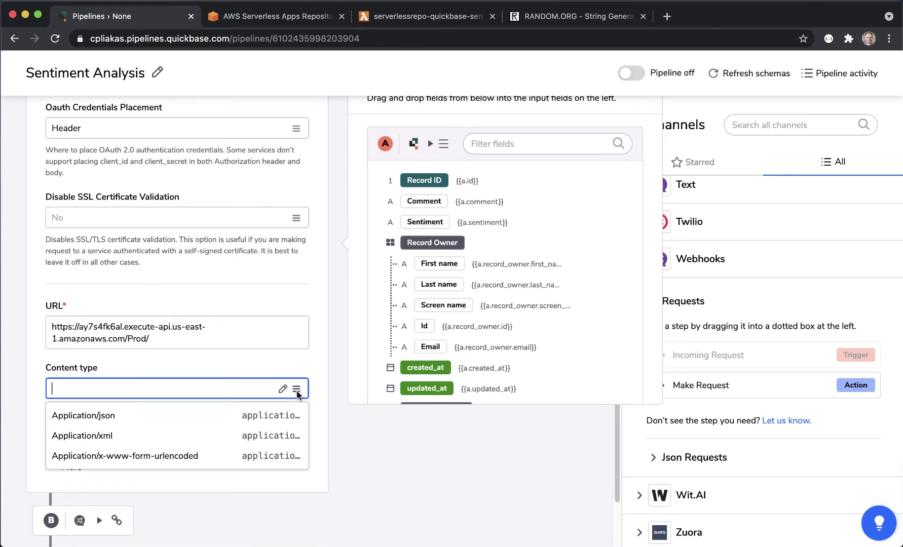
left_click(212, 416)
- Expand the request's additional fields and copy the BodyExample {{ {'text': a.textfield}|to_json }} from the Lambda test result into Body
scroll(32, 399, "down", 1)
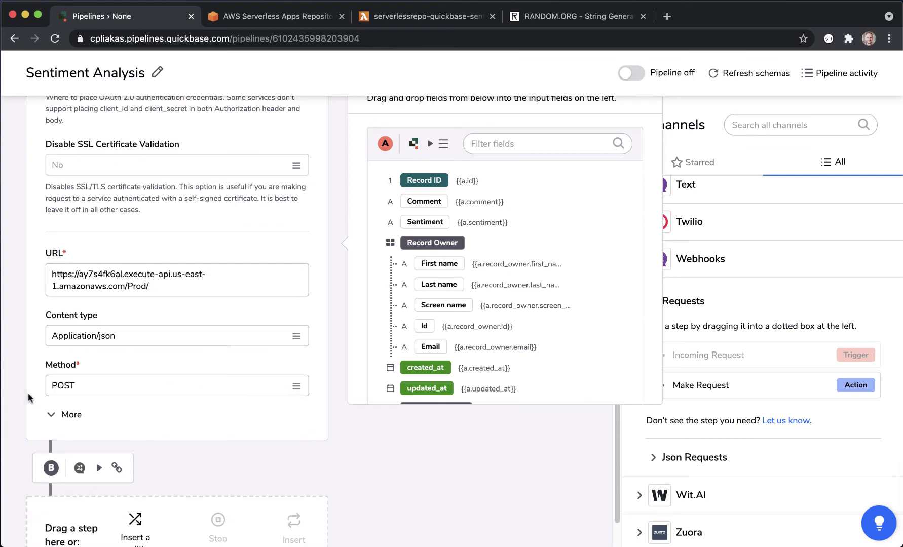
left_click(66, 413)
scroll(107, 384, "down", 2)
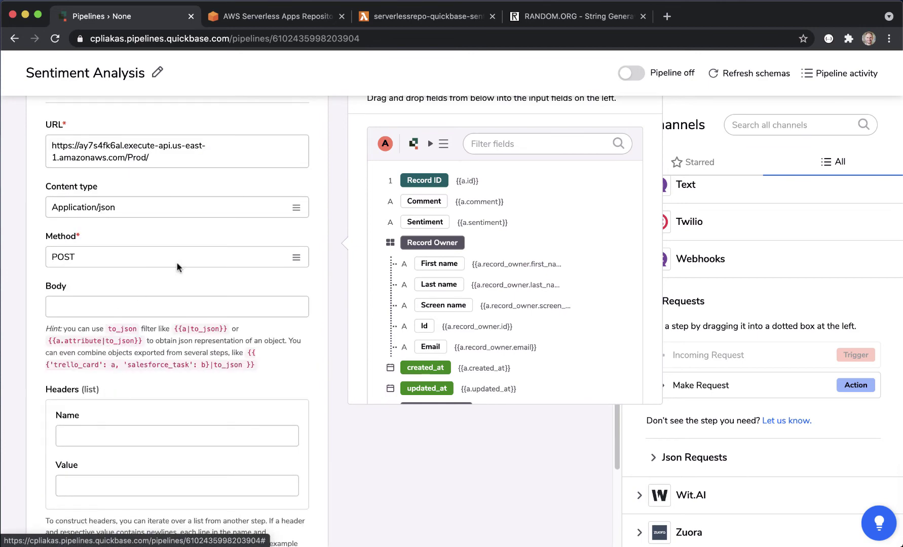
left_click(396, 16)
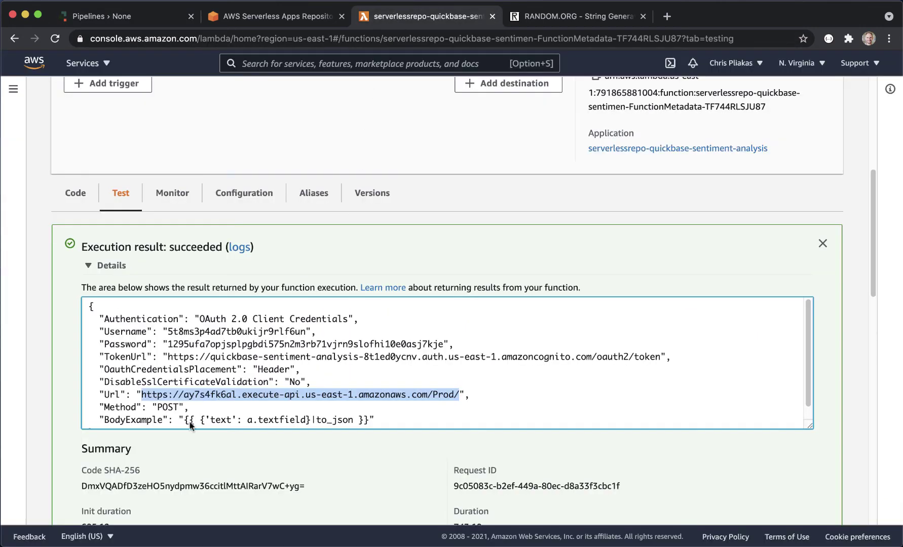
left_click_drag(183, 423, 367, 402)
key("super+c")
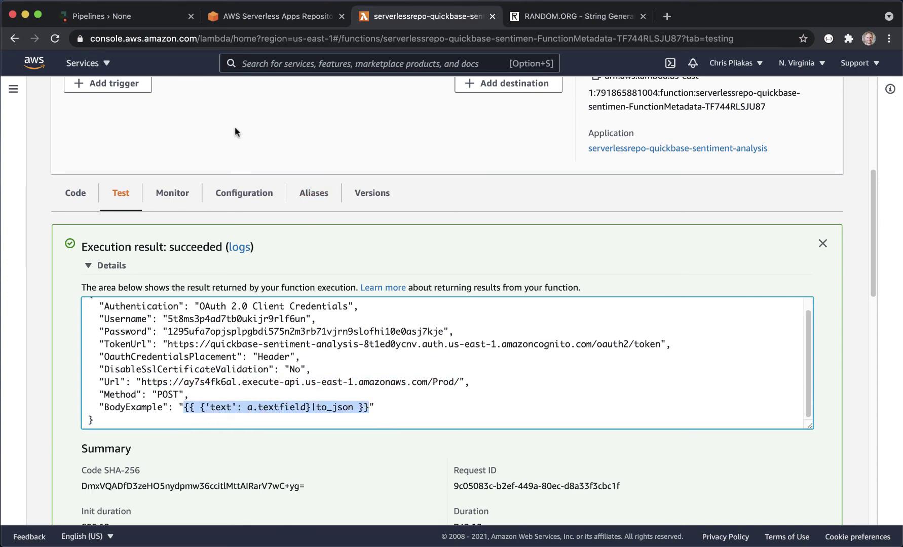
left_click(140, 18)
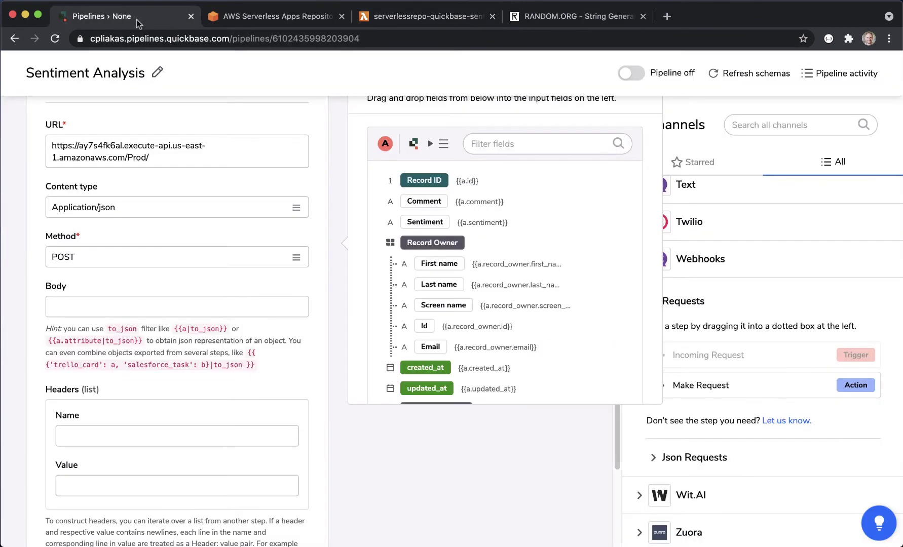
left_click(87, 304)
key("super+v")
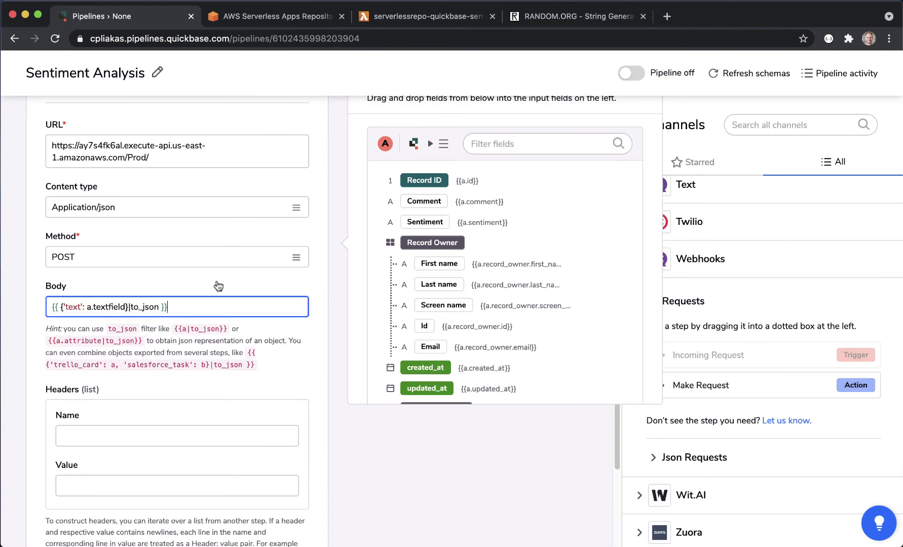
- Replace textfield with comment in the request Body so it reads {{ {'text': a.comment}|to_json }}
double_click(113, 308)
type("comment")
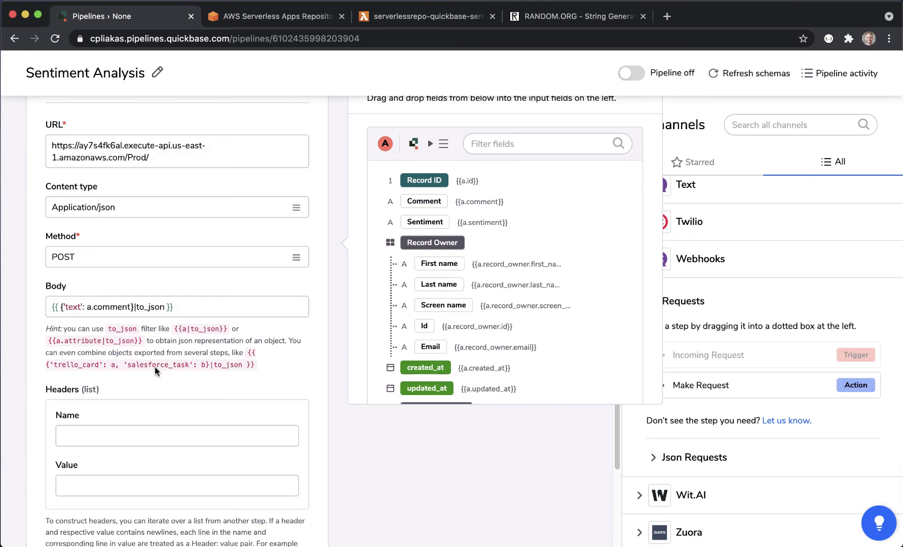
scroll(153, 366, "down", 1)
scroll(152, 365, "down", 5)
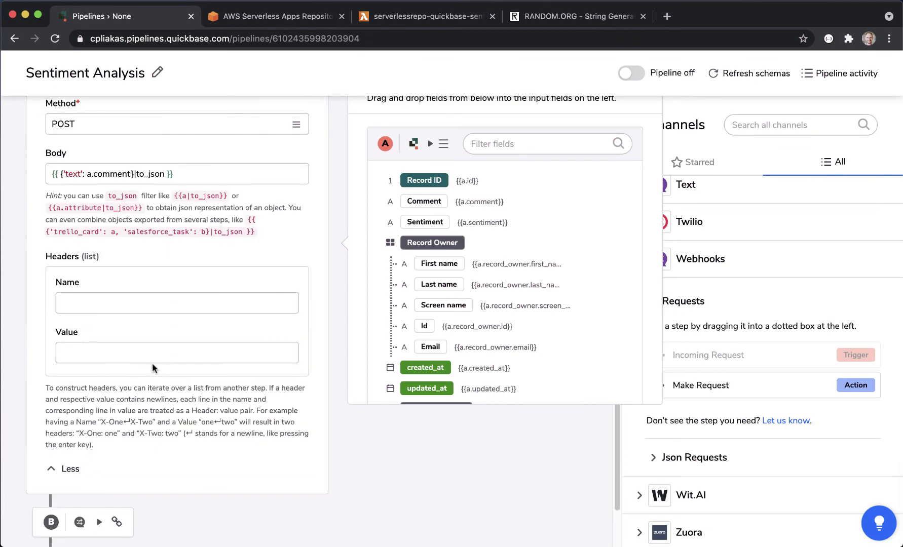
- Collapse the Make Request step's additional fields and add a Quickbase Update Record action after it
left_click(71, 467)
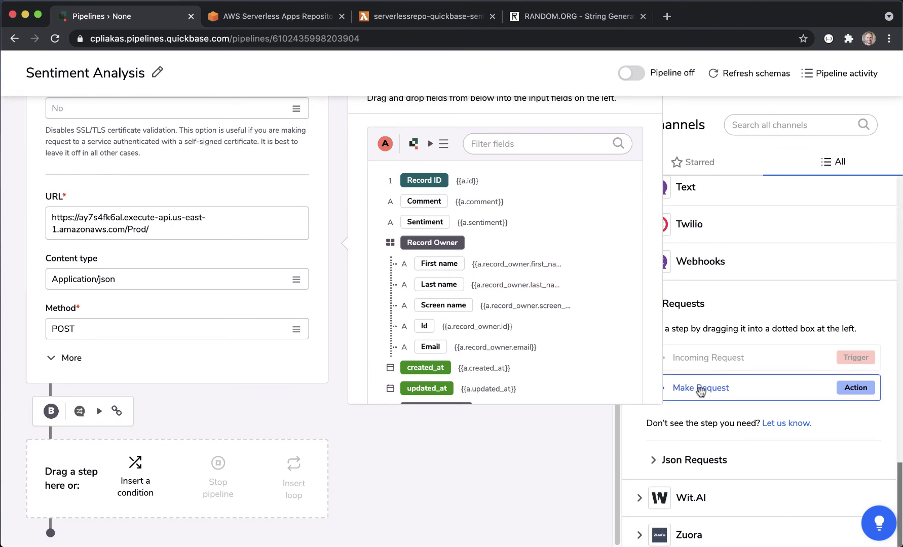
scroll(706, 396, "up", 15)
scroll(705, 395, "up", 3)
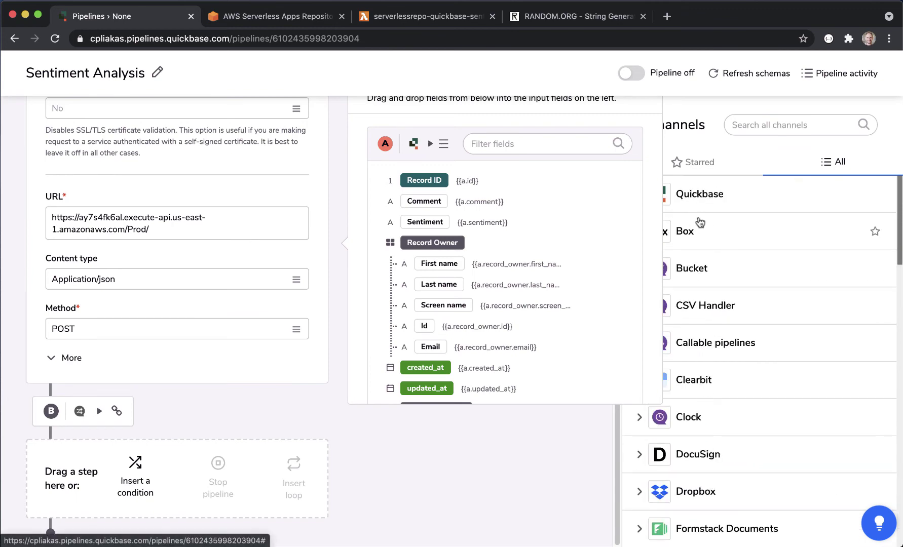
left_click(692, 203)
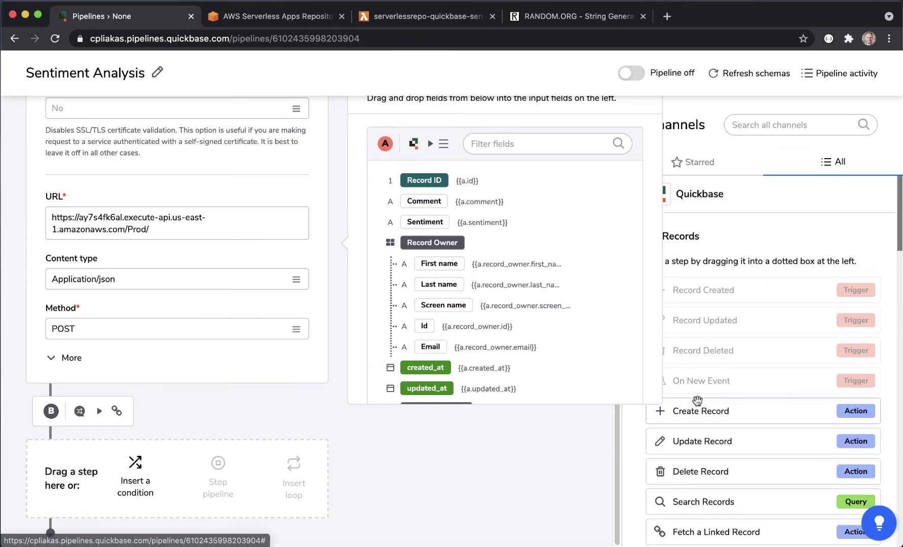
left_click_drag(695, 439, 107, 454)
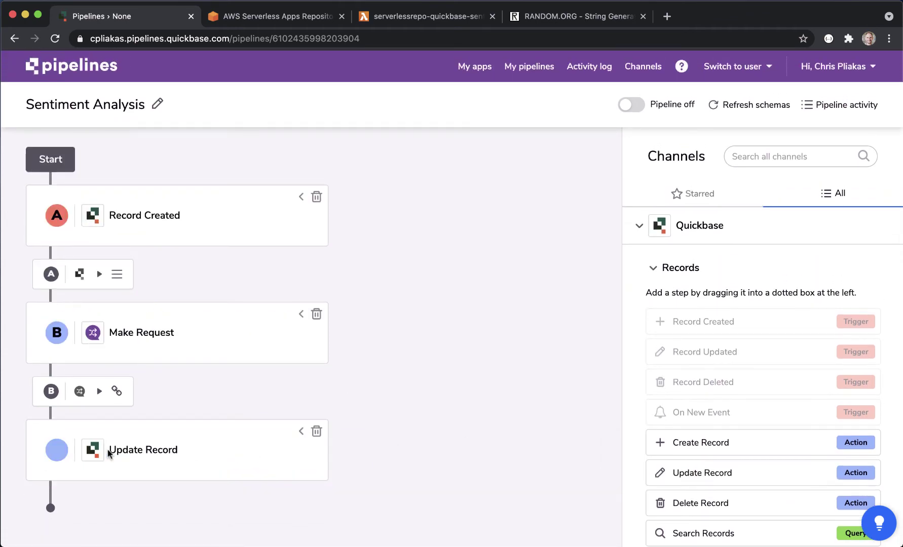
- Set the Update Record step's target Record to the Quickbase Record from step A
scroll(163, 436, "down", 3)
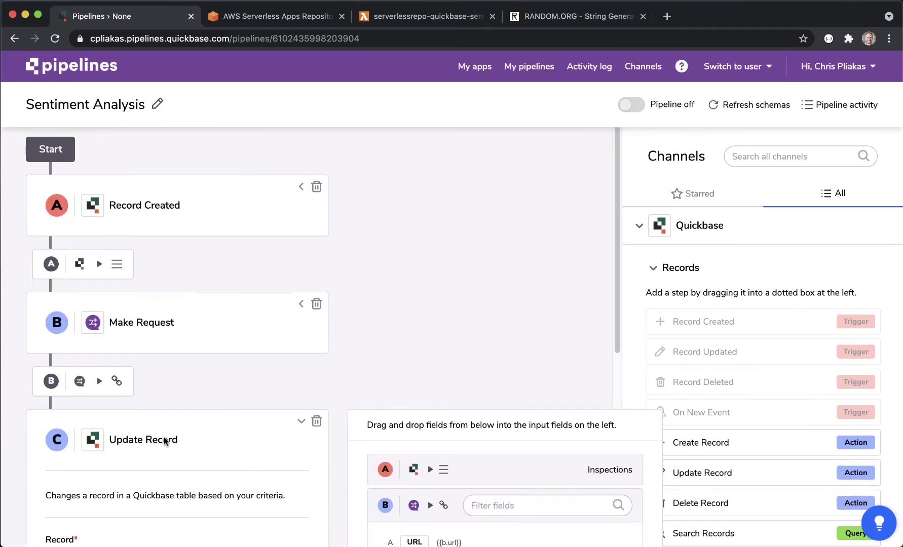
scroll(163, 435, "down", 3)
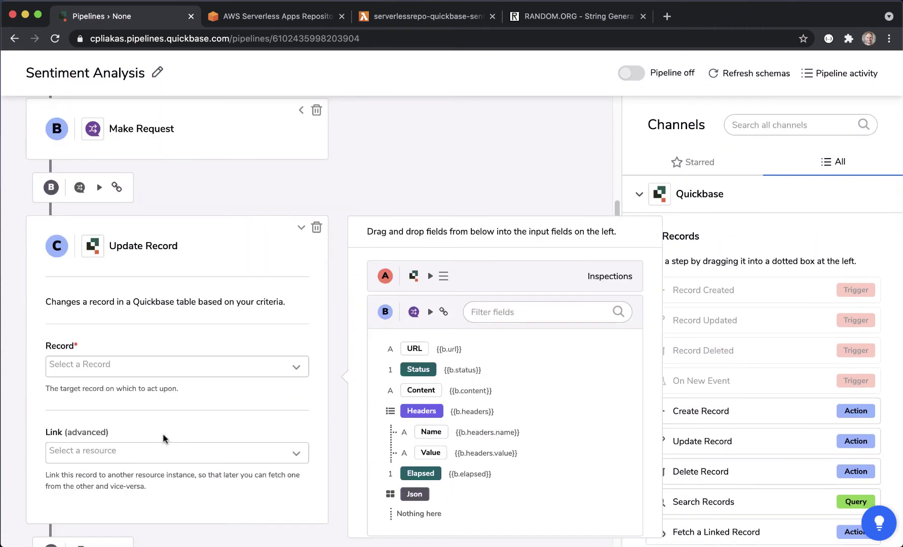
left_click(265, 369)
left_click(141, 400)
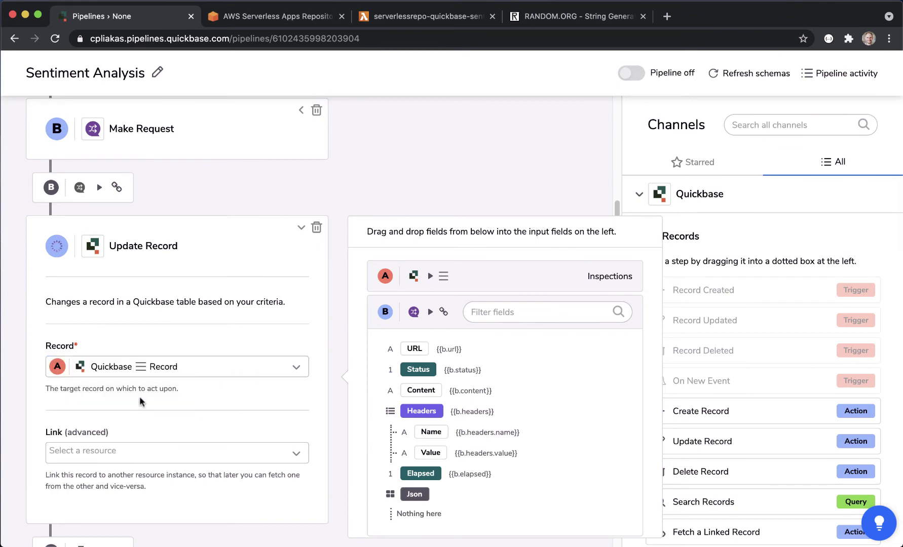
- Add the Sentiment field to the Update Record step and set its value to {{ b.json.Sentiment}}
scroll(140, 402, "down", 1)
scroll(140, 396, "down", 2)
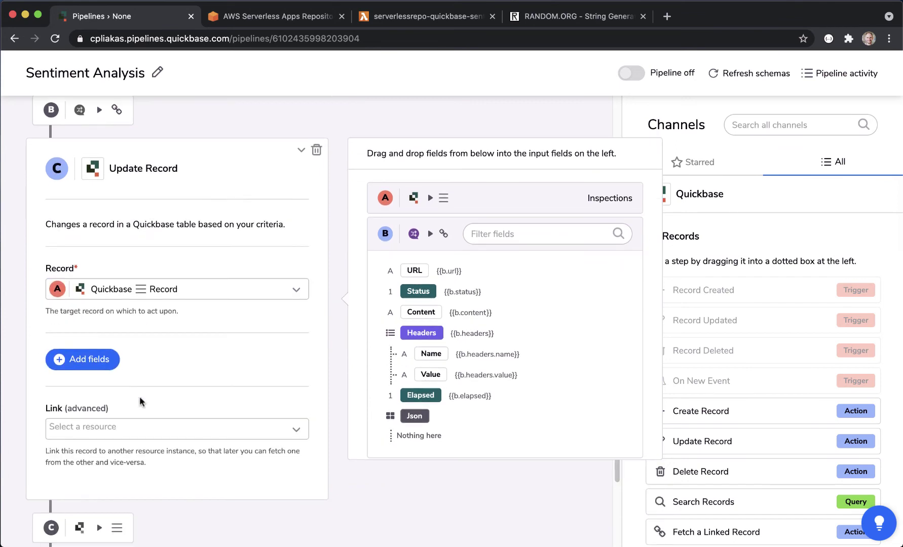
left_click(97, 364)
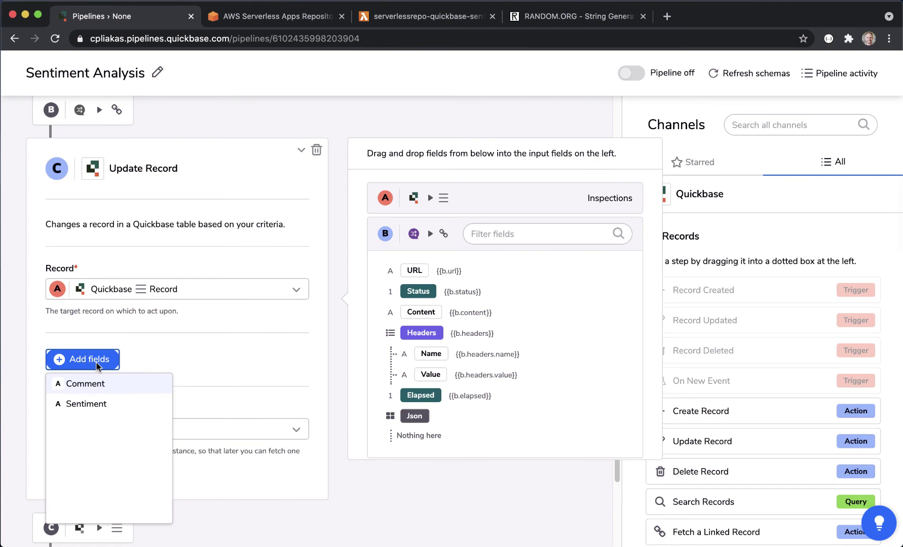
left_click(82, 404)
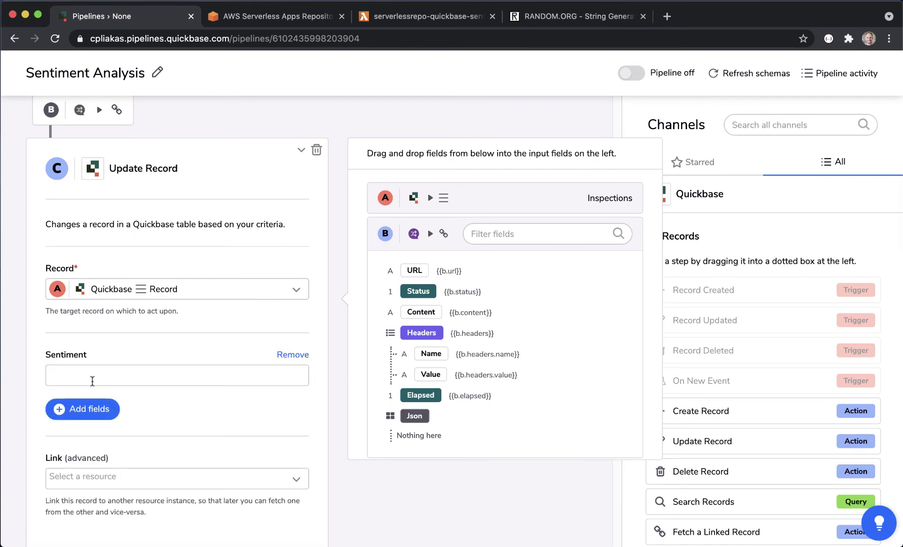
left_click(93, 381)
type("{{")
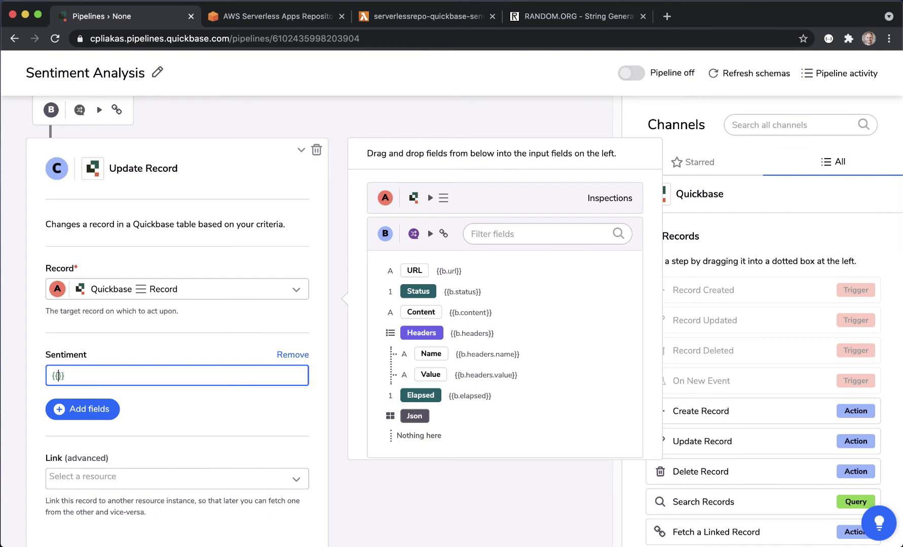
type(" b.json.Sentiment")
left_click(343, 470)
- Turn on the Sentiment Analysis pipeline
scroll(338, 353, "up", 6)
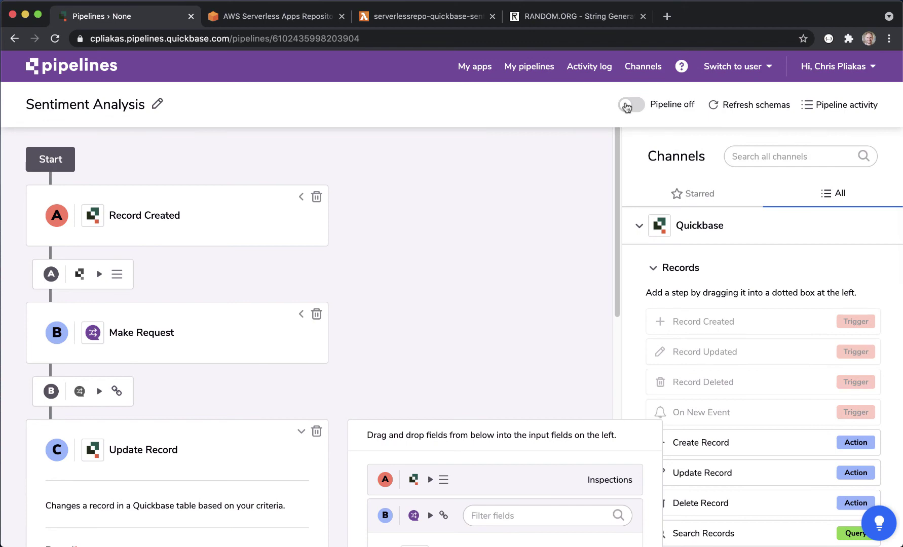
left_click(627, 106)
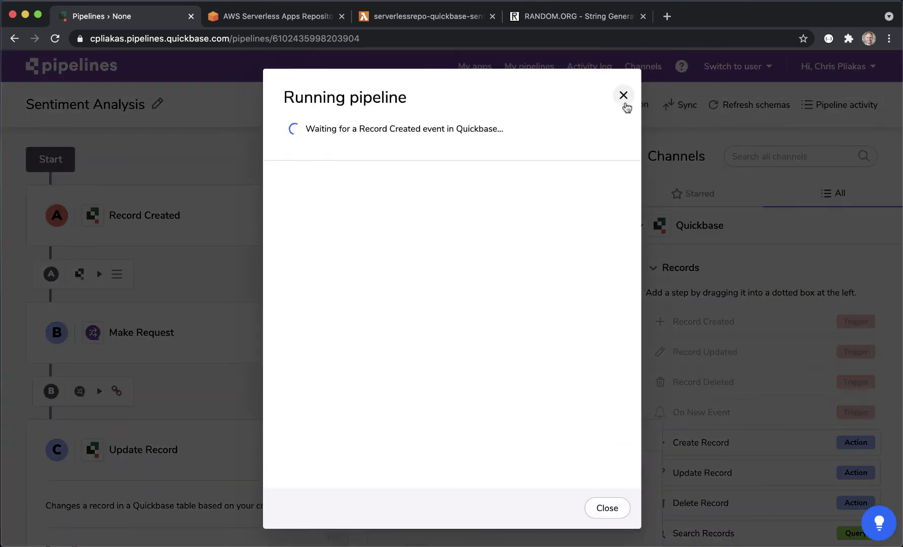
- Open the Quickbase realm's home page in a new browser tab and go to the Inspections app's Inspections table
left_click(667, 16)
left_click_drag(680, 16, 236, 23)
type("cpliakas")
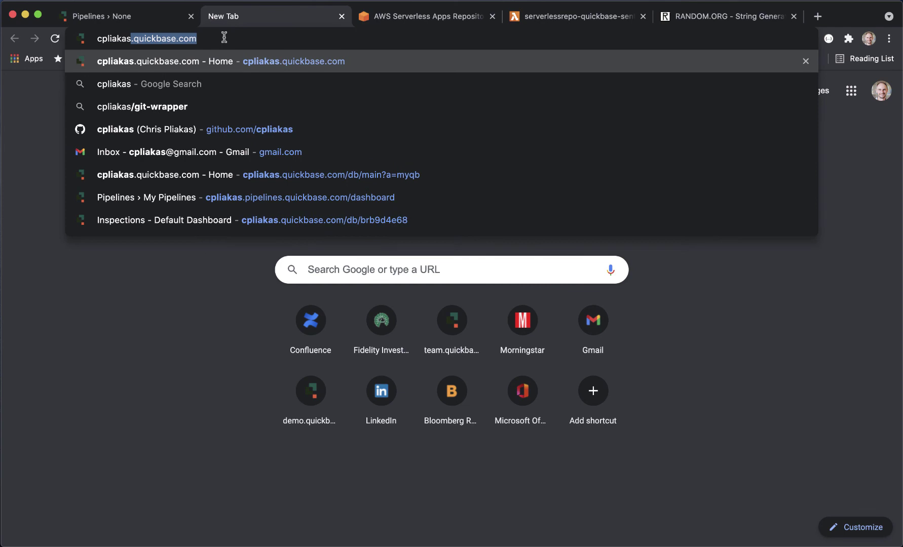
key("Return")
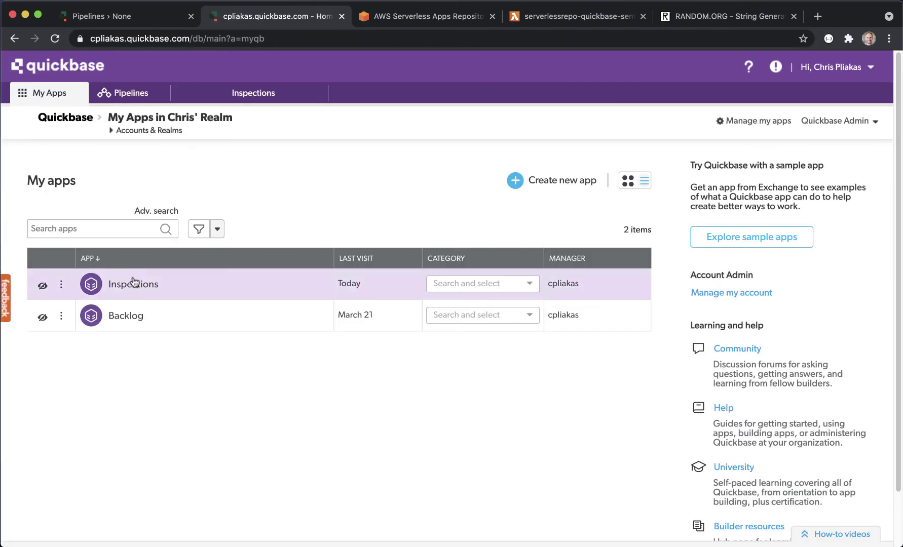
left_click(130, 288)
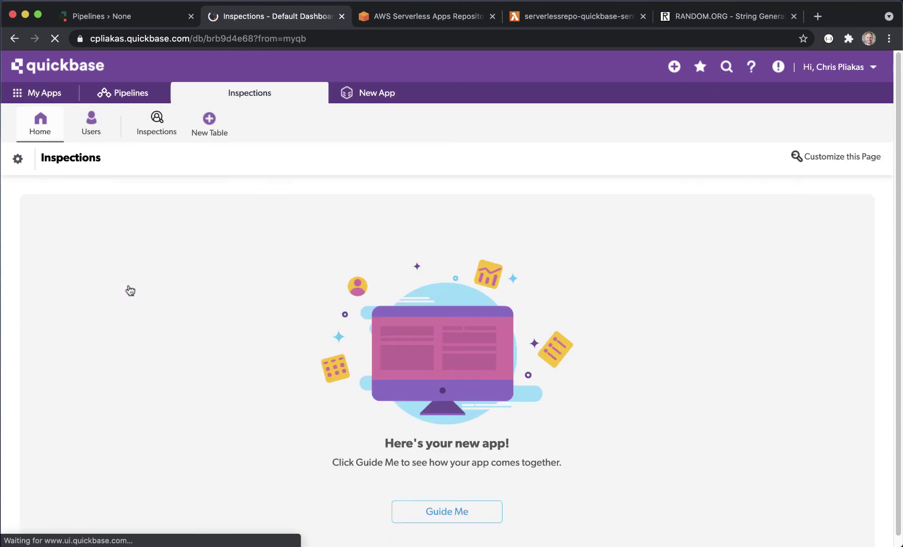
left_click(157, 120)
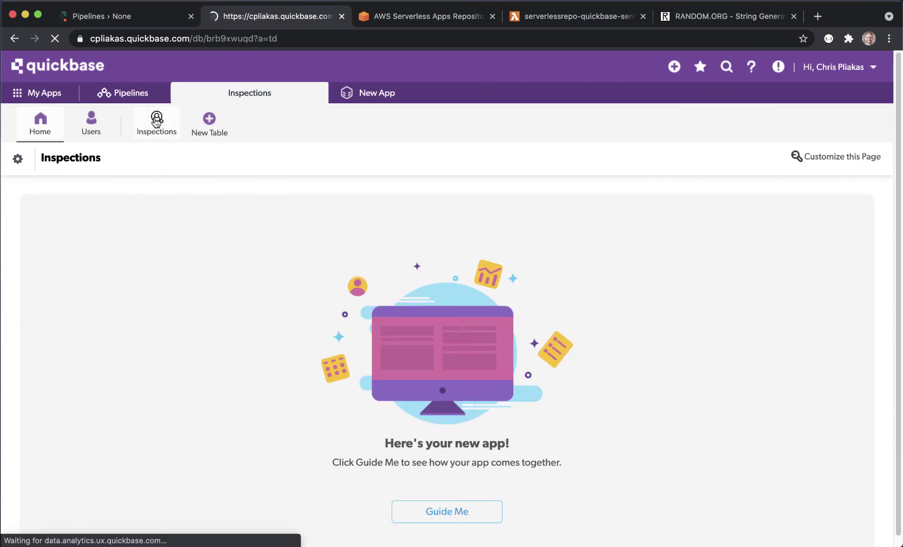
- Create and save a new inspection with the comment "If this works, this will be the best thing I have ever seen!"
left_click(711, 159)
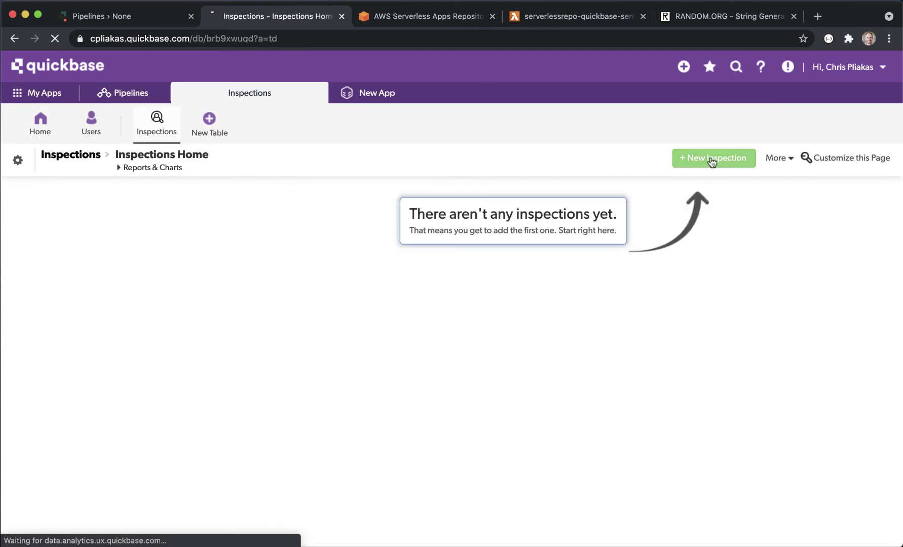
left_click(195, 191)
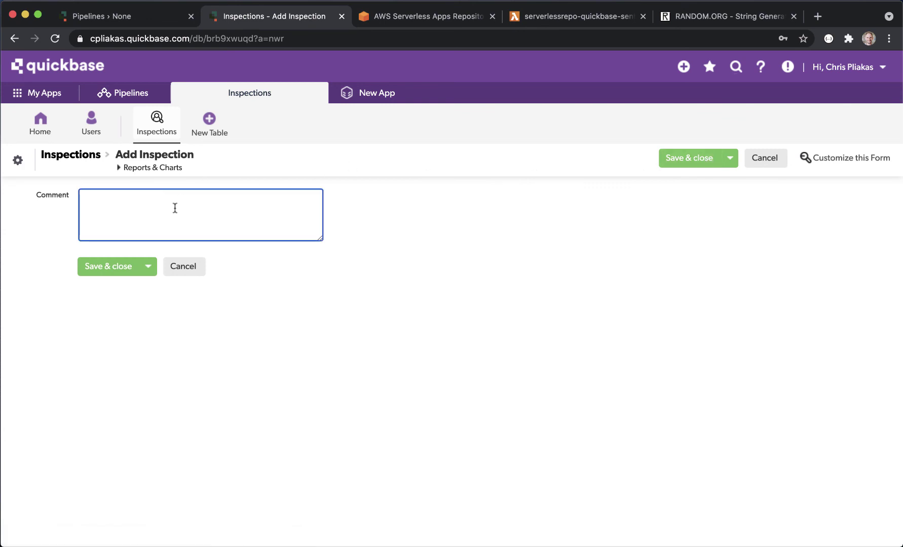
type("If this works, this will be the best think I have ever seen!")
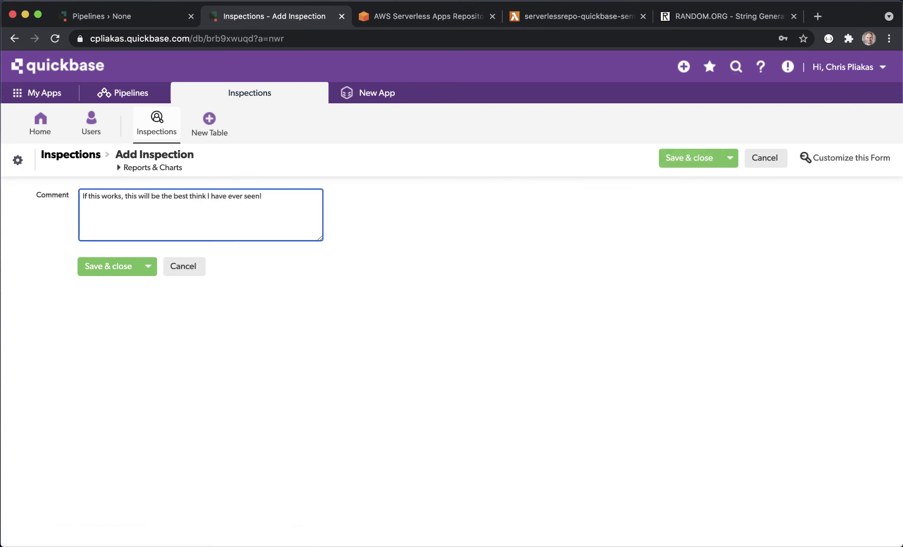
left_click(207, 197)
key("BackSpace")
type("g")
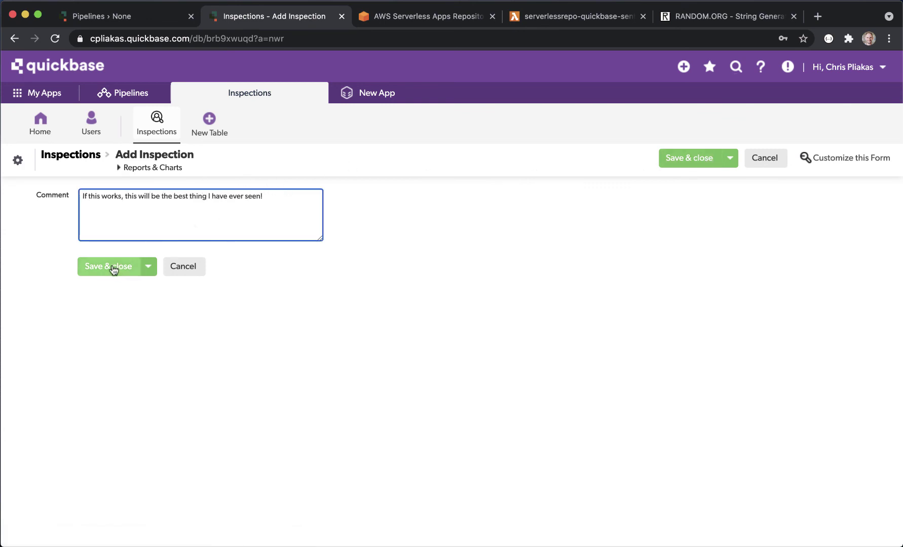
left_click(108, 271)
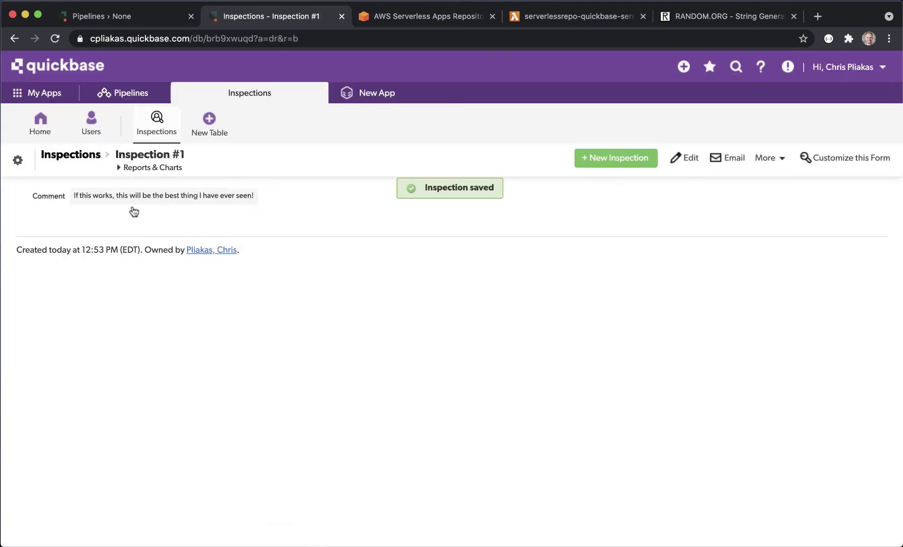
- Review the pipeline run's output for each step and check the new record's Sentiment in the Inspections table
left_click(111, 17)
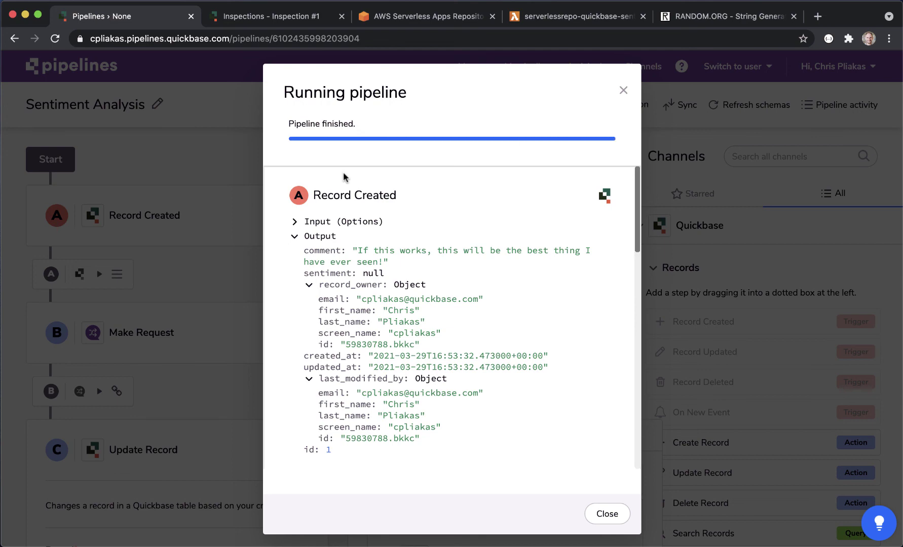
scroll(352, 304, "down", 5)
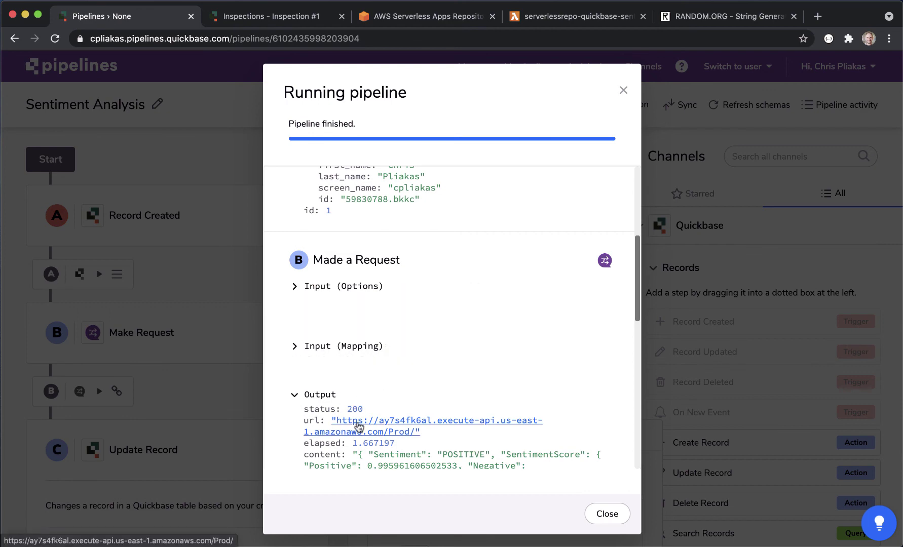
scroll(359, 428, "down", 10)
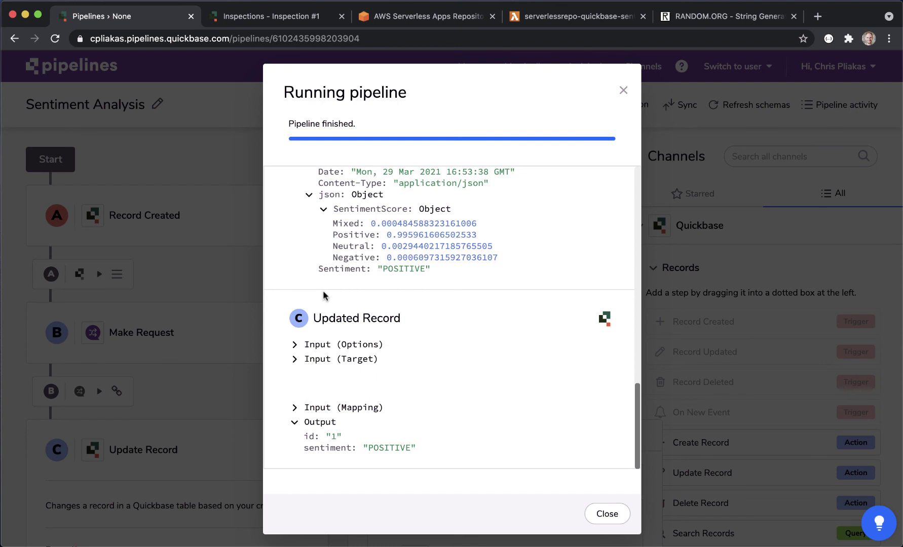
left_click(269, 23)
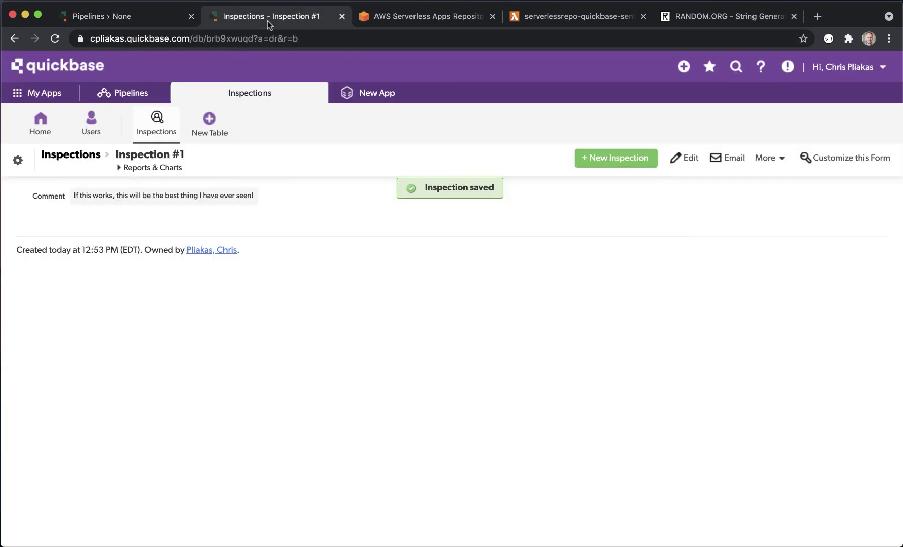
left_click(157, 122)
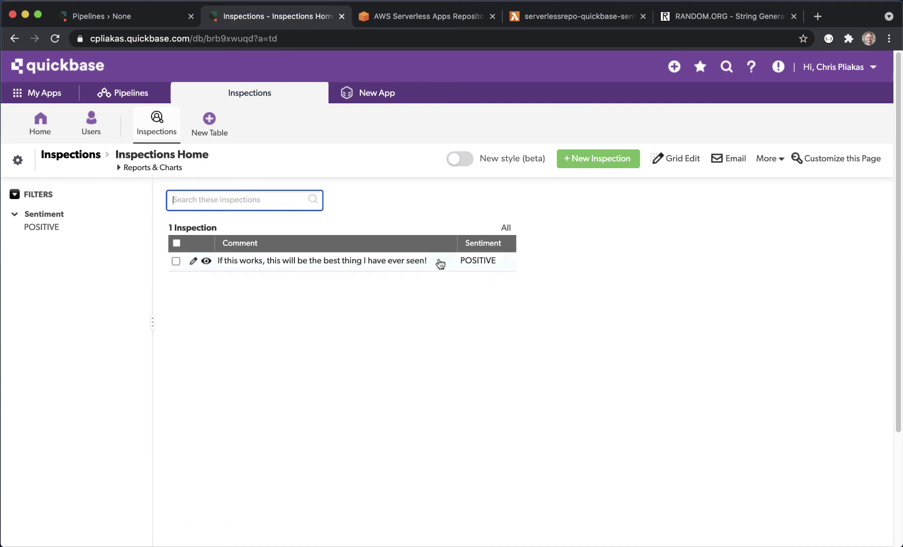
- Save another inspection with the comment "This display looks terrible and it needs to be changed." and return to the Inspections table
left_click(575, 166)
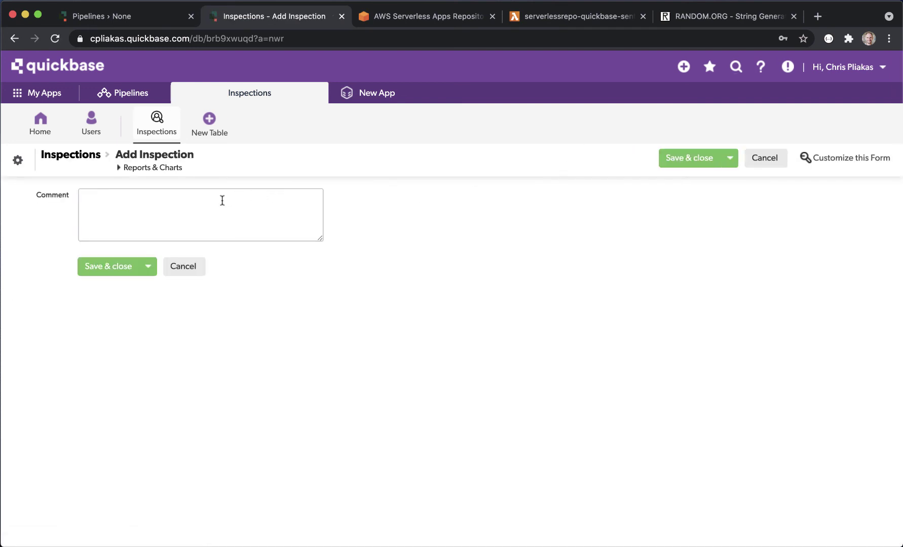
left_click(222, 201)
type("This display looks terrible and it needs to be changed.")
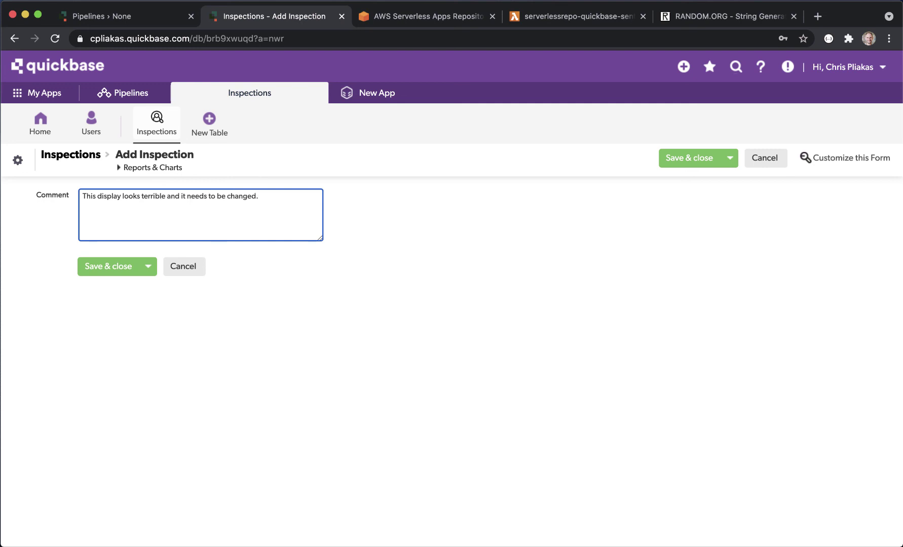
left_click(101, 266)
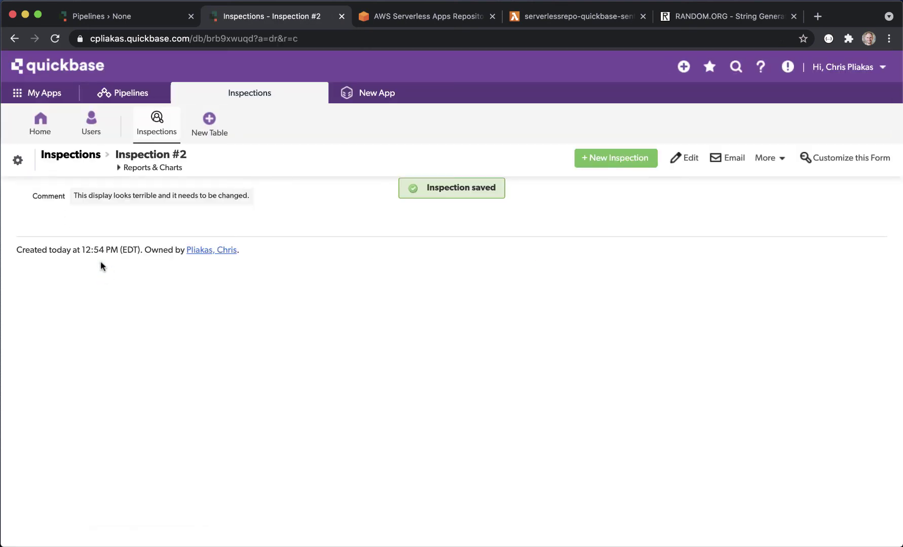
left_click(157, 129)
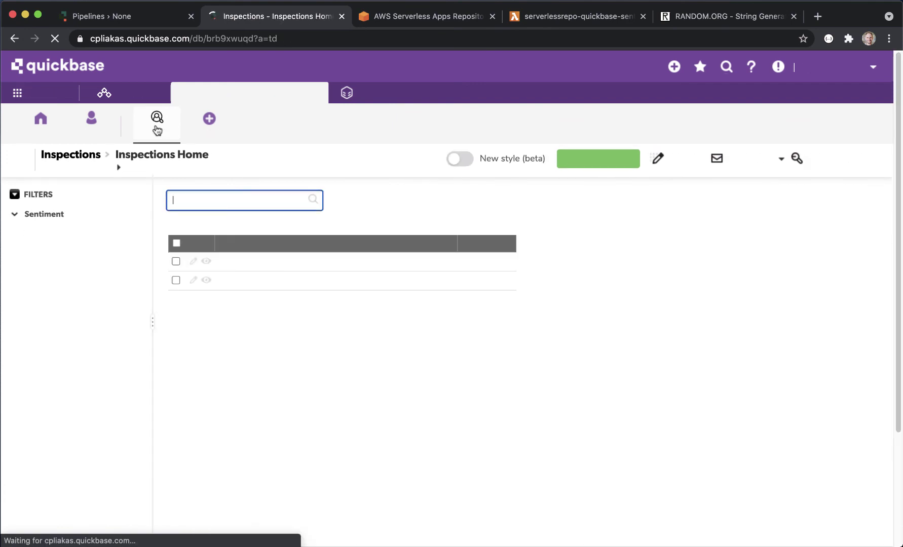